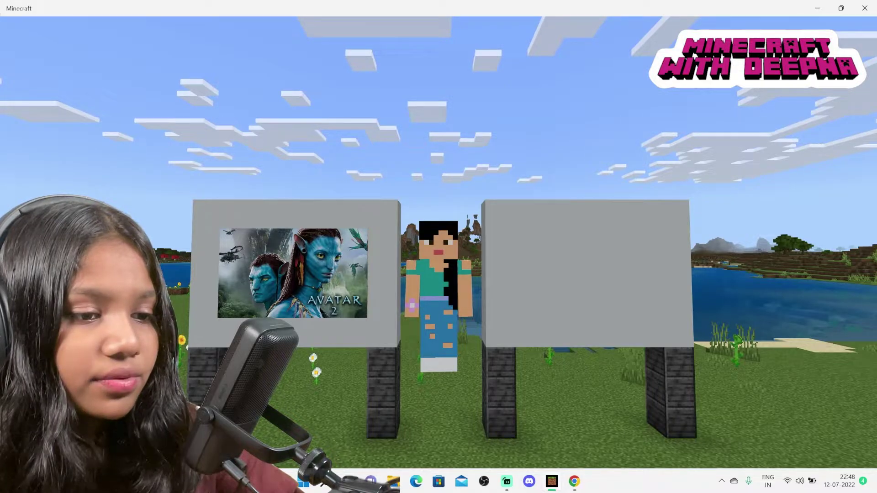
Save and quit the Avatar 2 billboard world from the pause menu.
{"action": "key", "text": "Escape"}
{"action": "left_click", "coordinate": [226, 303]}
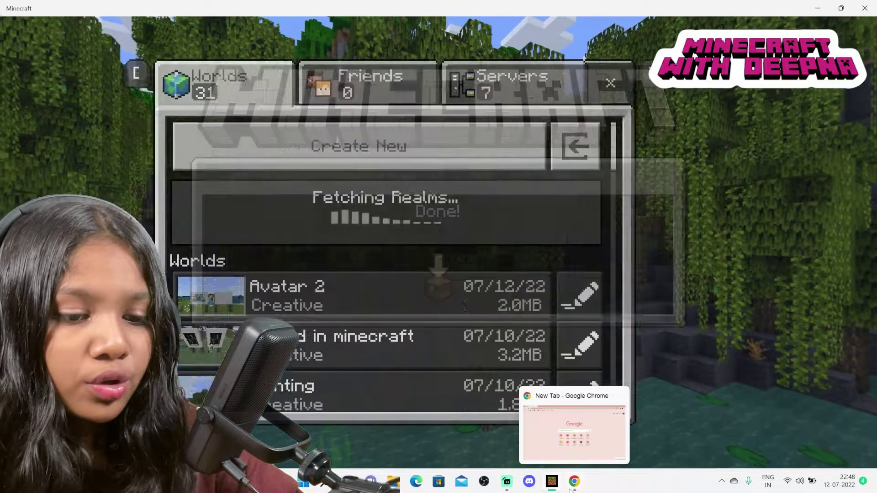
Search Chrome for 'github' and open the GitHub homepage from the results.
{"action": "left_click", "coordinate": [574, 481]}
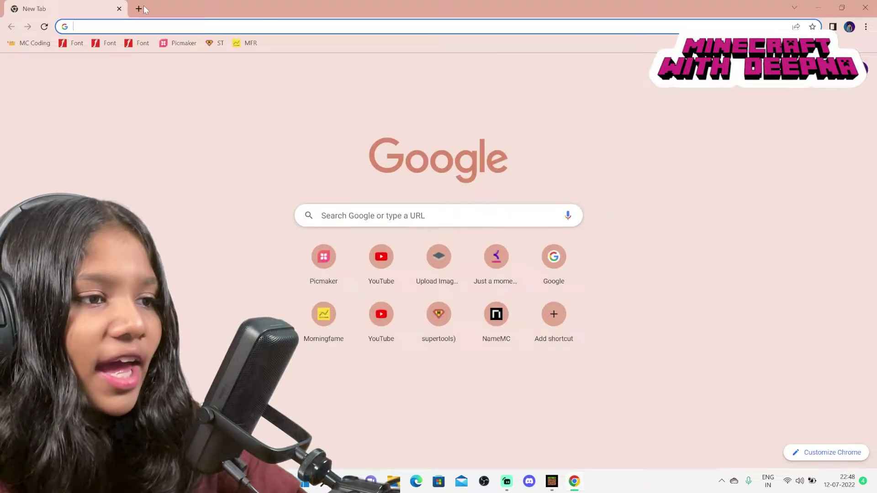
{"action": "left_click", "coordinate": [143, 26]}
{"action": "type", "text": "git"}
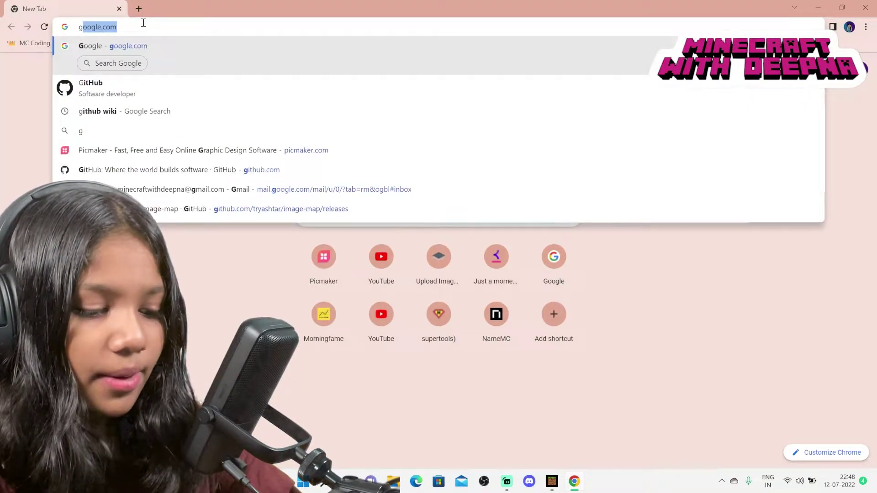
{"action": "key", "text": "Return"}
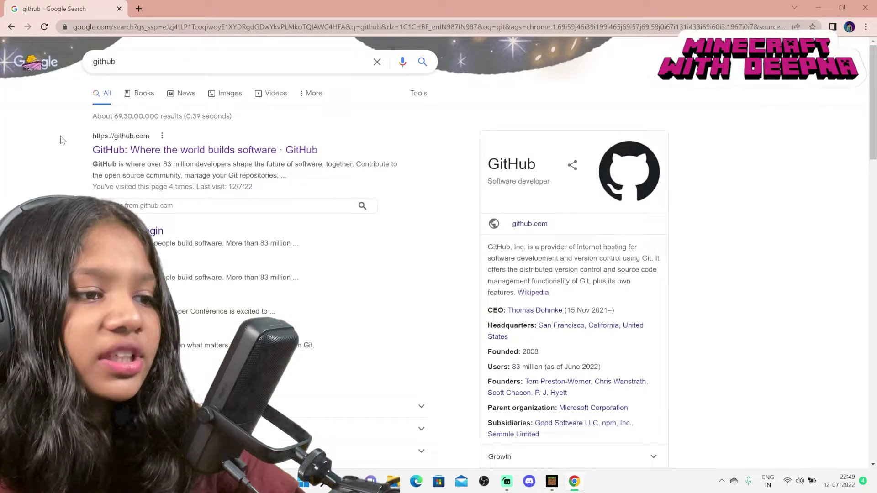
{"action": "left_click_drag", "start_coordinate": [93, 150], "coordinate": [317, 150]}
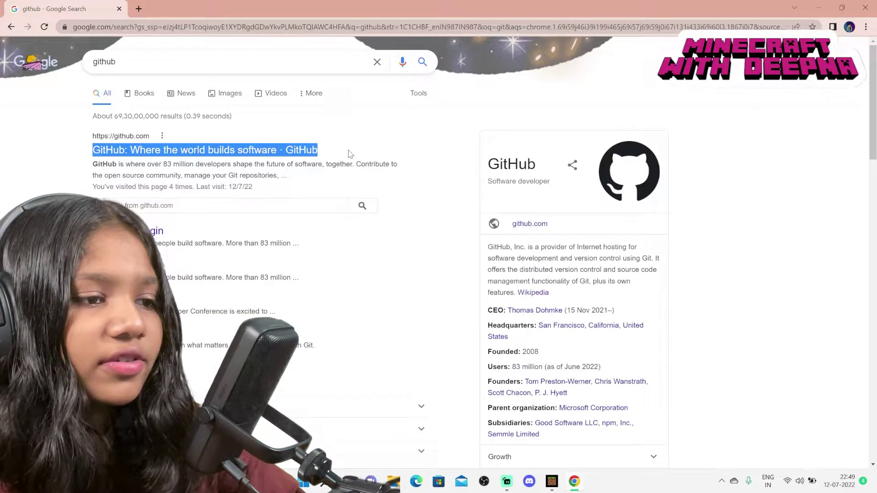
{"action": "left_click", "coordinate": [134, 148]}
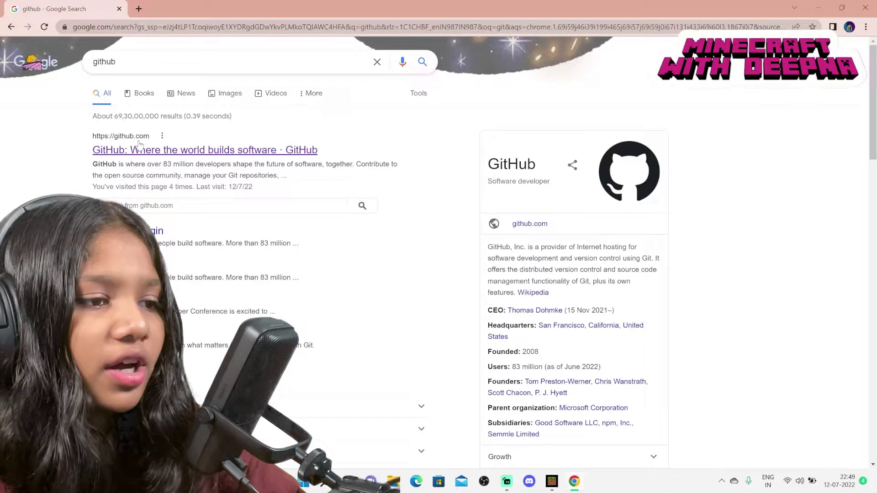
{"action": "left_click", "coordinate": [211, 150]}
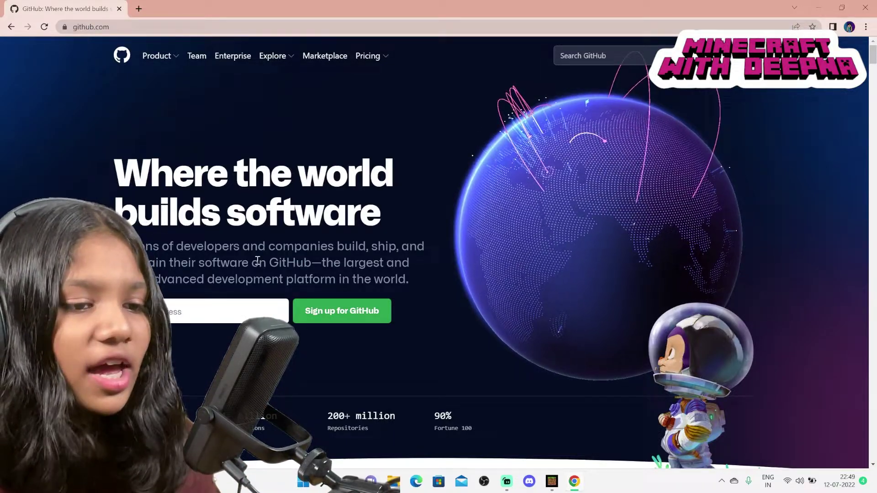
Run a GitHub search for 'minecraft image map', with tryashtar/image-map leading the results.
{"action": "left_click_drag", "start_coordinate": [321, 262], "coordinate": [363, 295]}
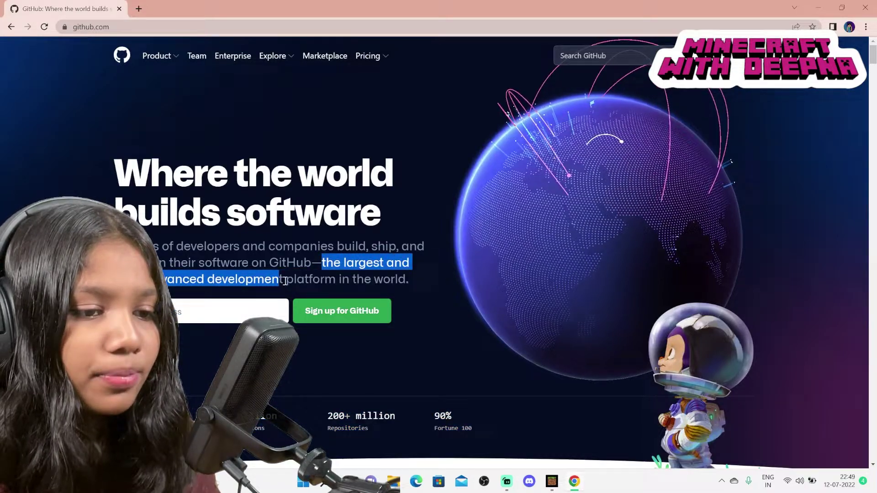
{"action": "left_click_drag", "start_coordinate": [363, 290], "coordinate": [364, 279]}
{"action": "left_click", "coordinate": [417, 313]}
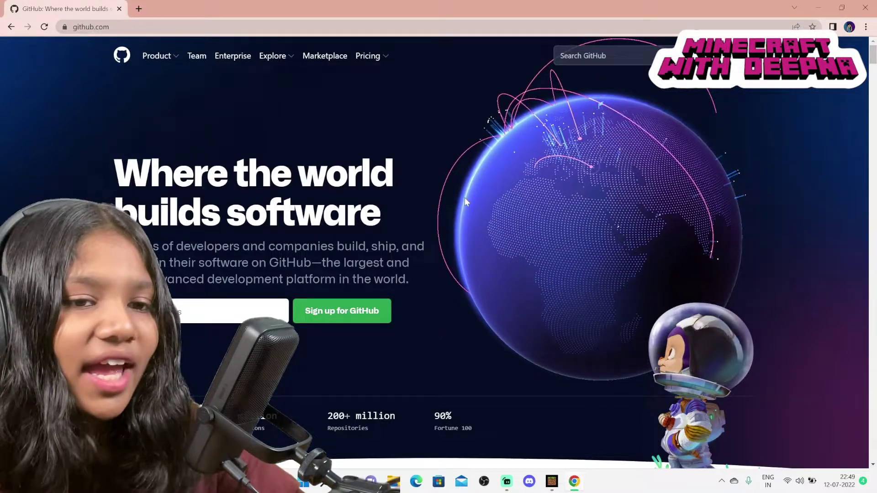
{"action": "left_click", "coordinate": [572, 56]}
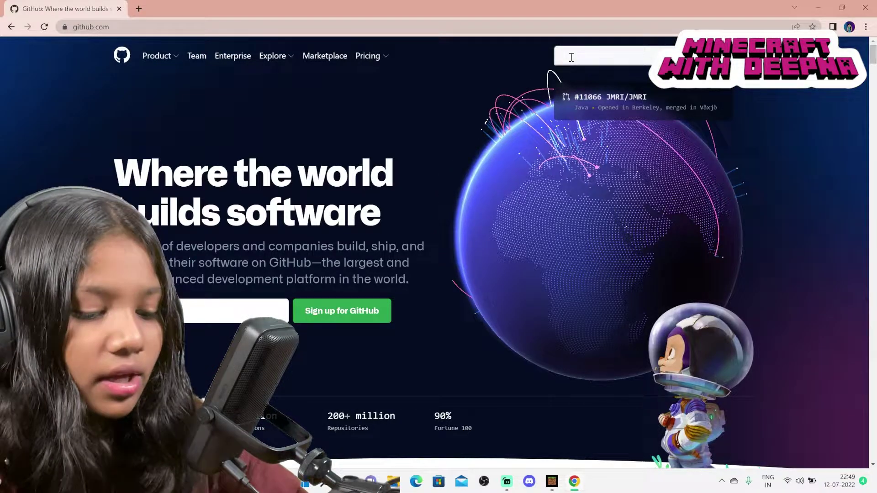
{"action": "type", "text": "min"}
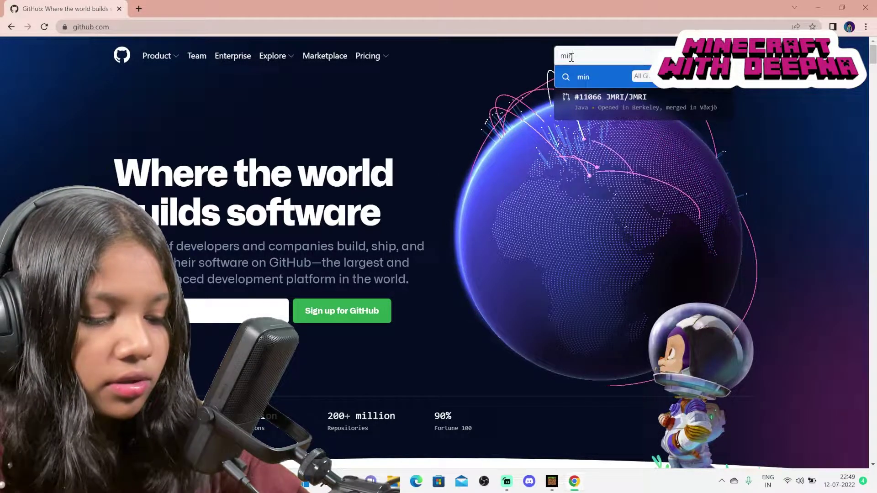
{"action": "type", "text": "ecraft image map"}
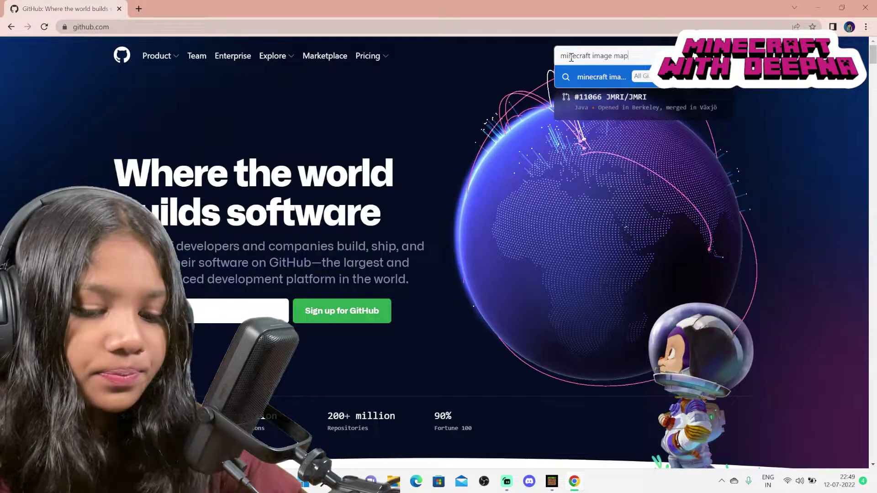
{"action": "key", "text": "Return"}
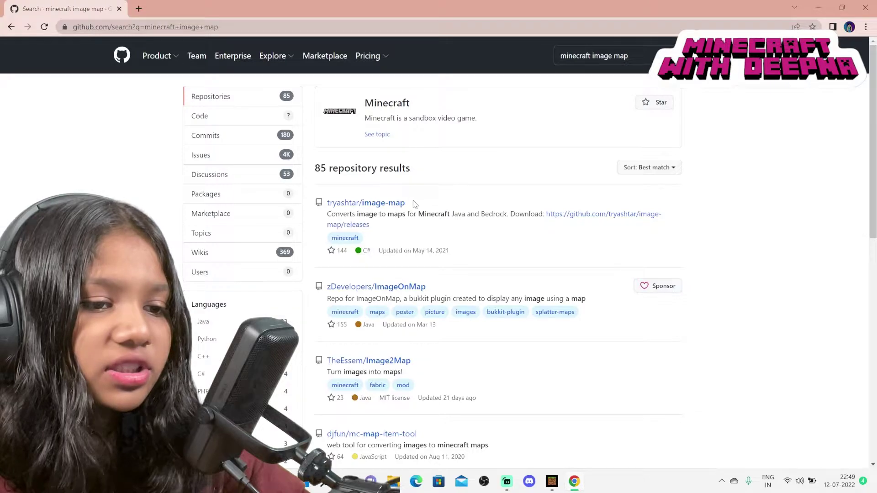
Open the tryashtar/image-map repository from the search results.
{"action": "left_click_drag", "start_coordinate": [414, 204], "coordinate": [337, 202]}
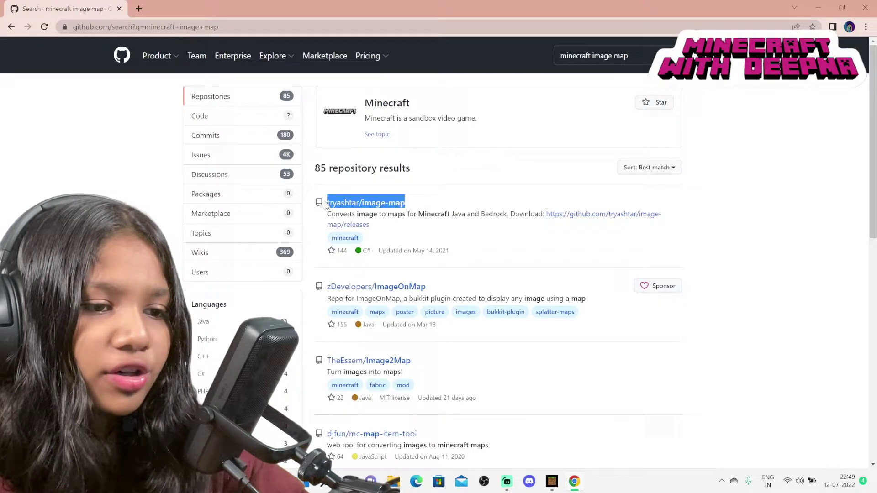
{"action": "left_click", "coordinate": [326, 182]}
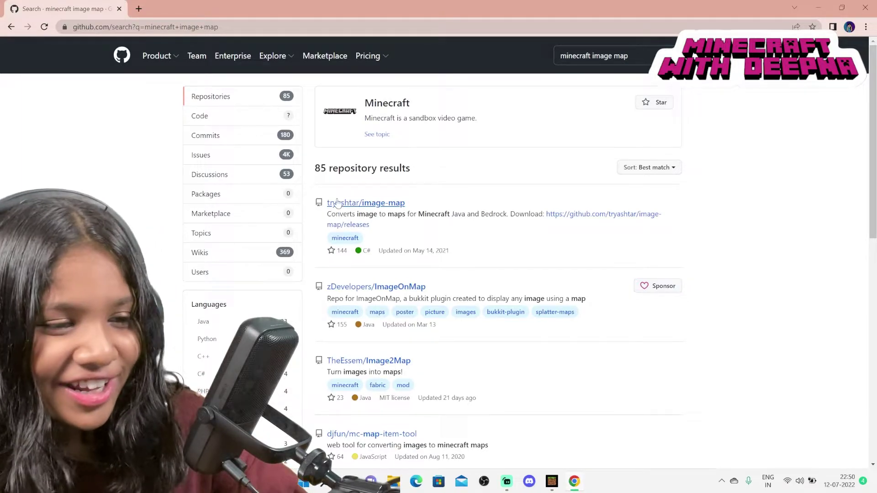
{"action": "left_click", "coordinate": [350, 202]}
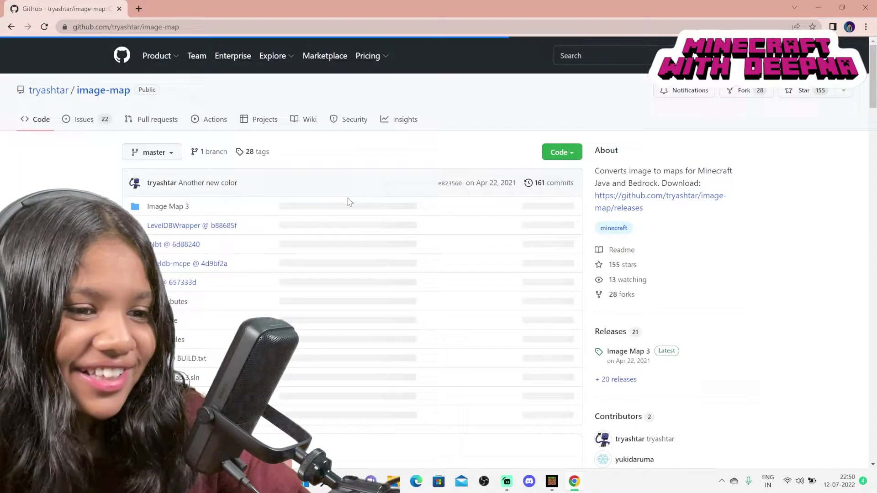
{"action": "scroll", "coordinate": [331, 221], "scroll_direction": "down", "scroll_amount": 3}
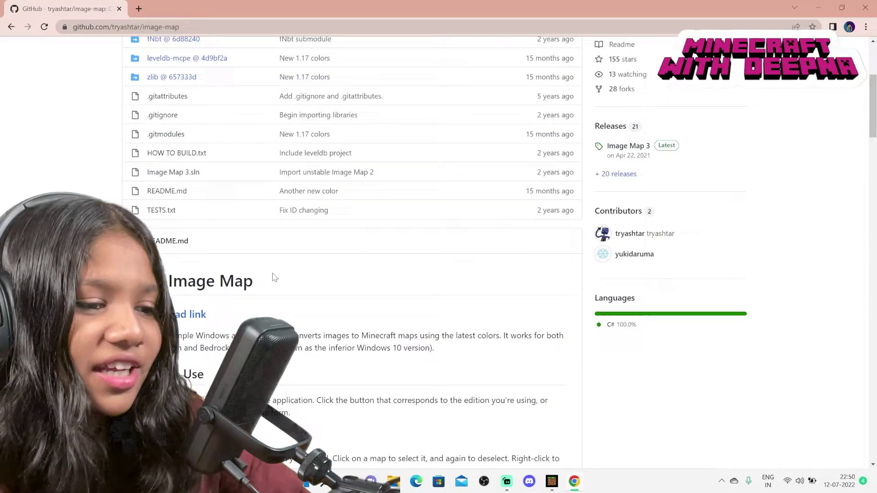
{"action": "scroll", "coordinate": [272, 277], "scroll_direction": "down", "scroll_amount": 1}
Download the Image Map 3 release archive from the README's download link.
{"action": "left_click_drag", "start_coordinate": [155, 220], "coordinate": [214, 264]}
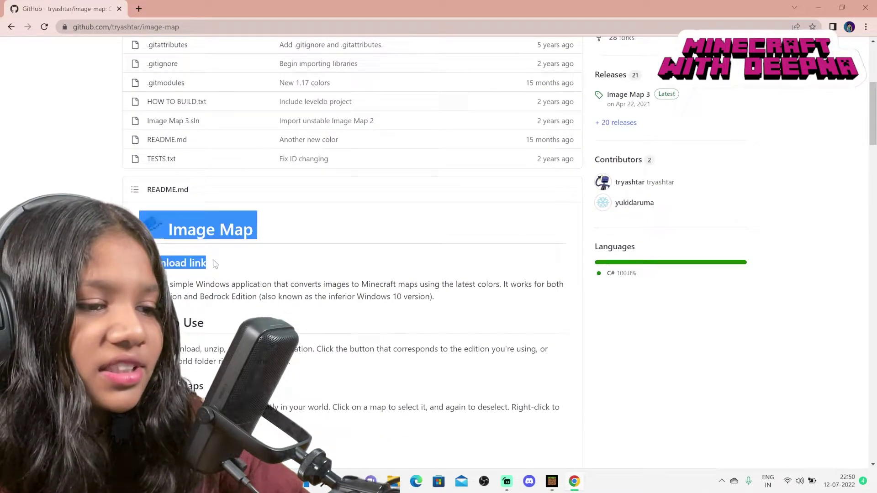
{"action": "left_click", "coordinate": [301, 250]}
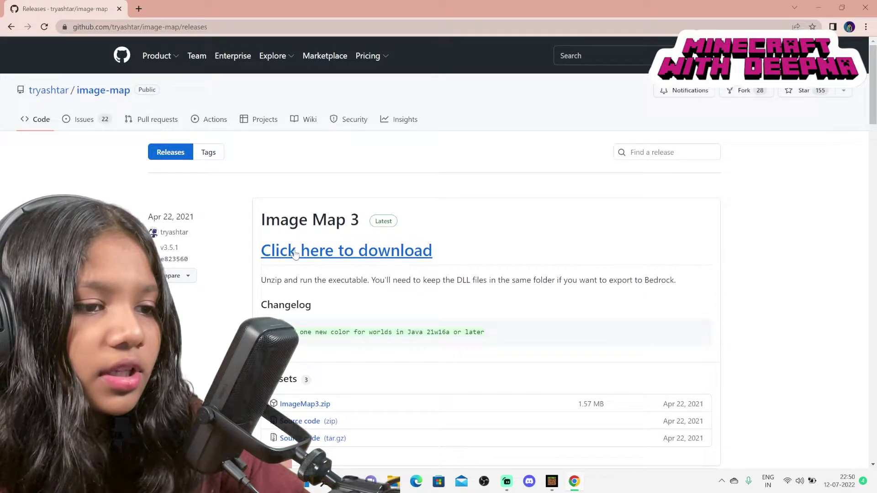
{"action": "left_click", "coordinate": [297, 254]}
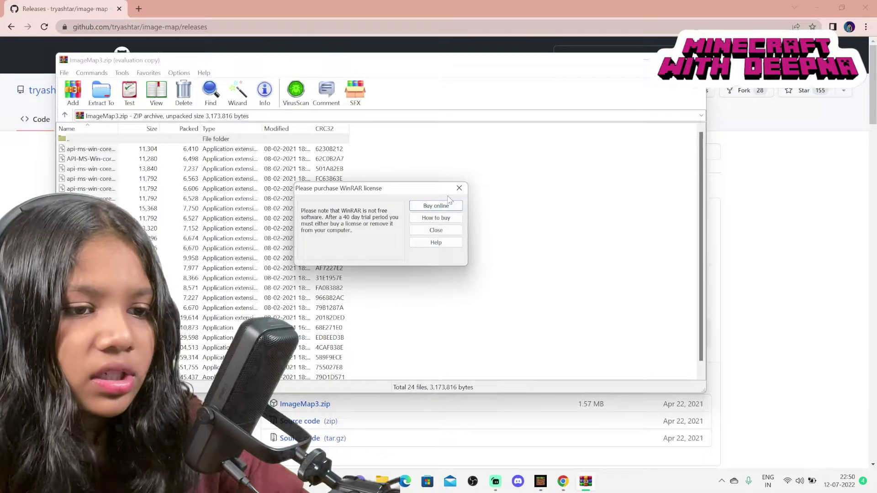
Dismiss the WinRAR license reminder, close the archive and minimize Chrome.
{"action": "left_click", "coordinate": [459, 188]}
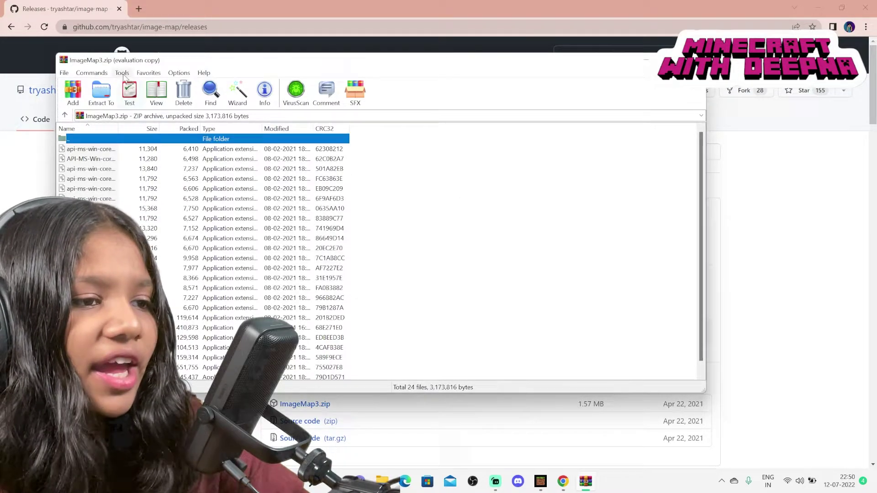
{"action": "left_click", "coordinate": [646, 60]}
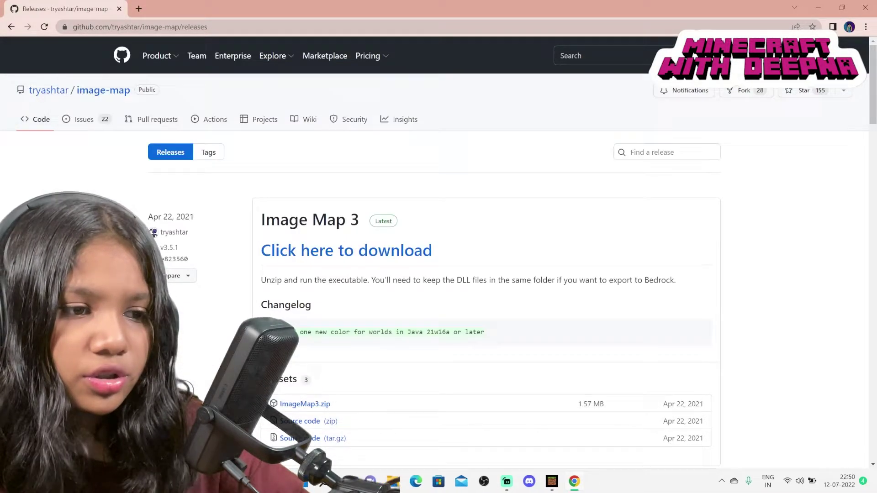
{"action": "left_click", "coordinate": [818, 6]}
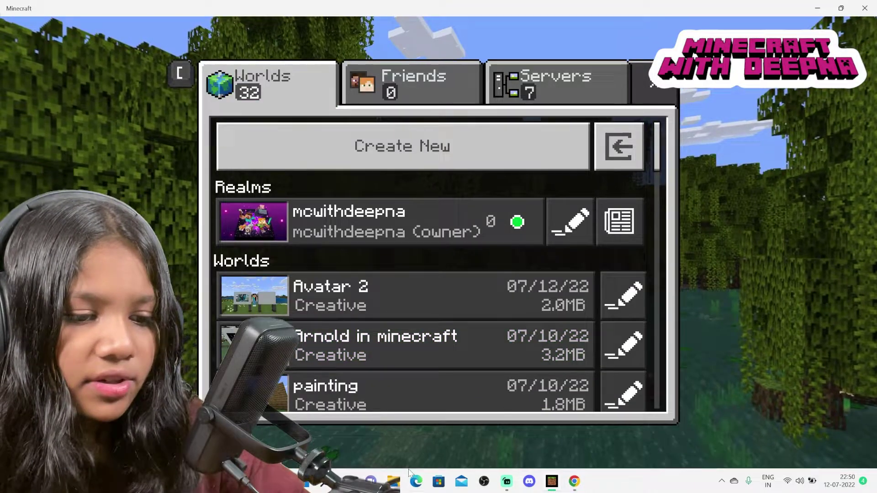
Extract the ImageMap3 zip in Downloads into its own ImageMap3 folder.
{"action": "key", "text": "alt+Tab"}
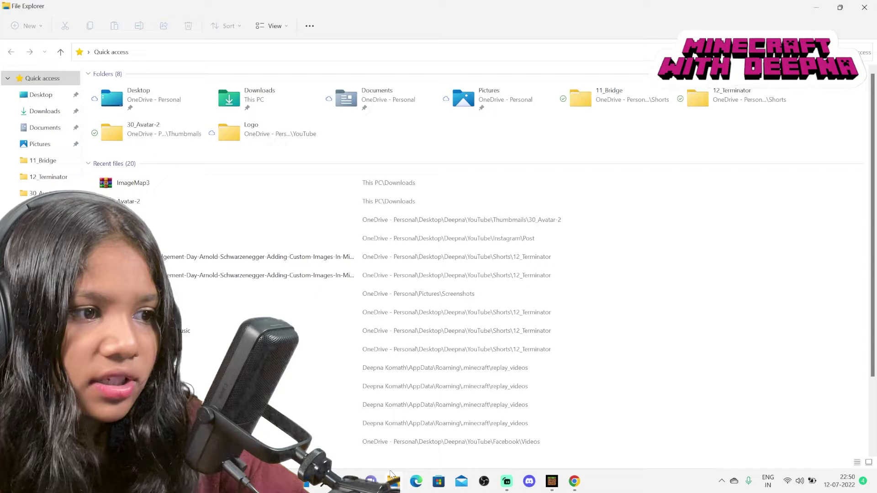
{"action": "left_click", "coordinate": [45, 111]}
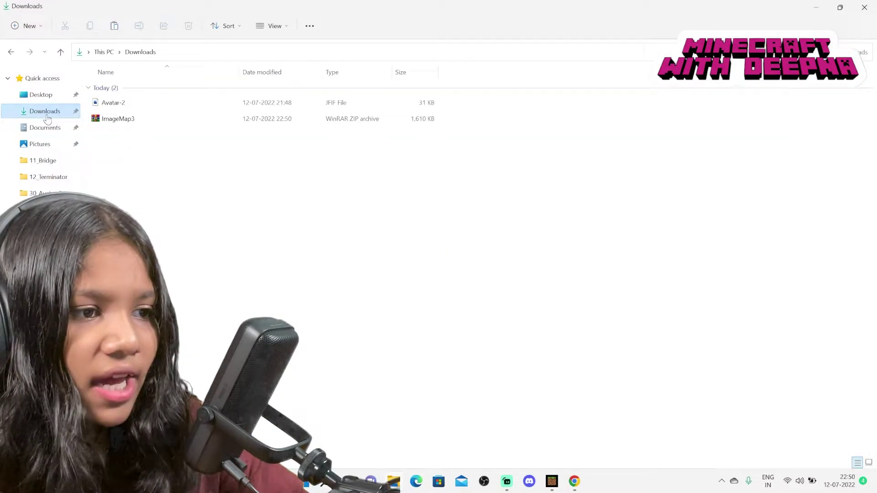
{"action": "left_click_drag", "start_coordinate": [132, 148], "coordinate": [129, 126]}
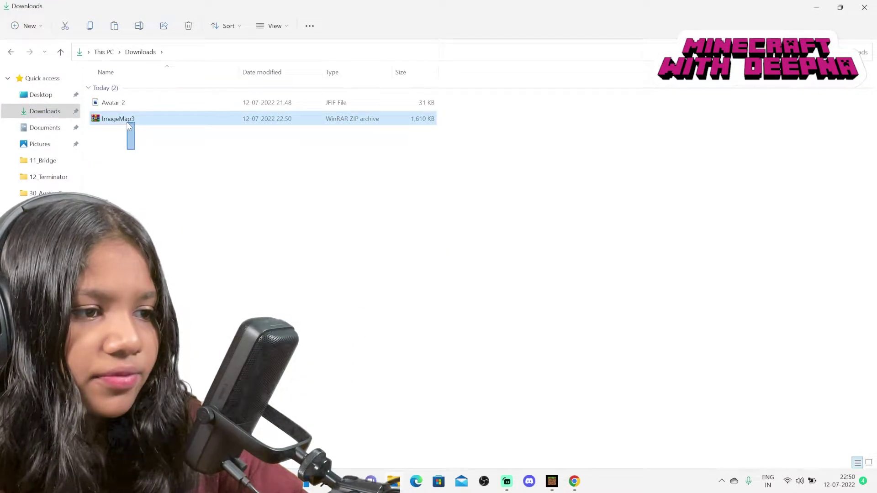
{"action": "left_click", "coordinate": [115, 170]}
{"action": "left_click", "coordinate": [126, 124]}
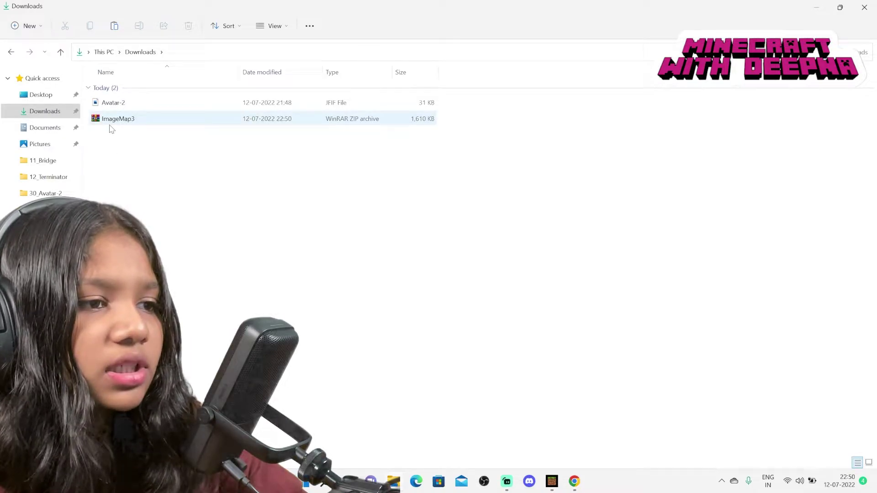
{"action": "right_click", "coordinate": [110, 122]}
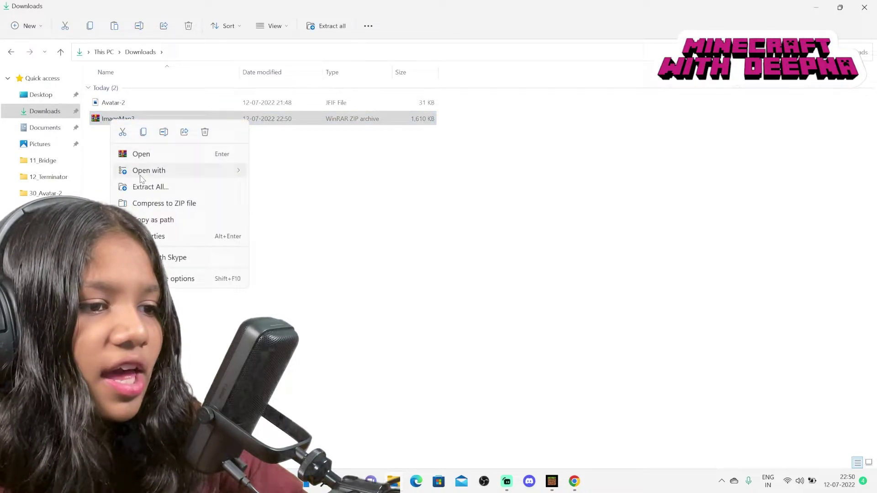
{"action": "left_click", "coordinate": [149, 186]}
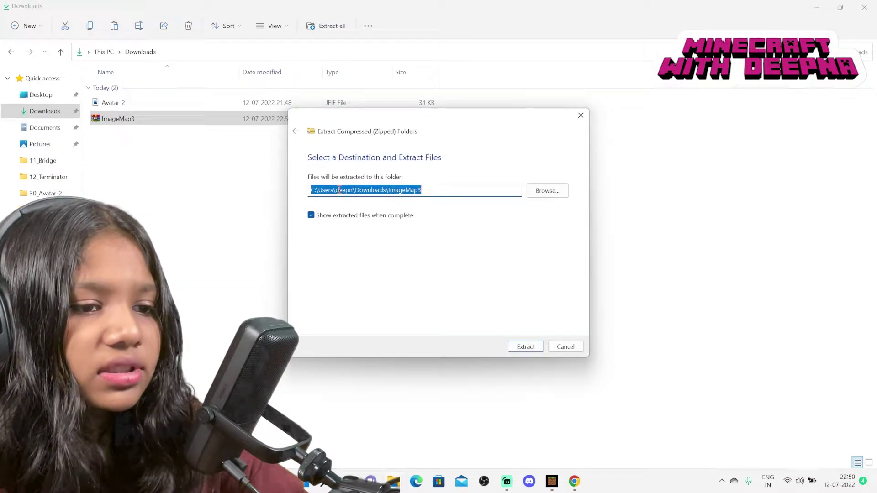
{"action": "left_click", "coordinate": [526, 347]}
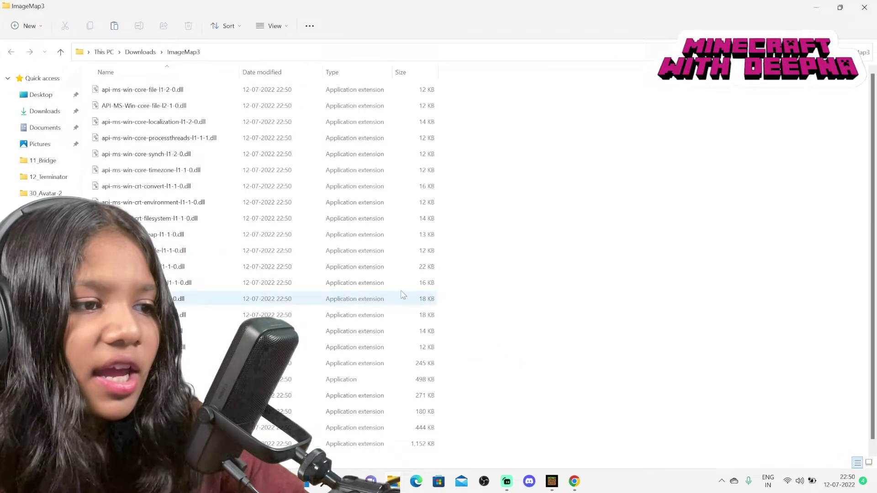
{"action": "scroll", "coordinate": [407, 257], "scroll_direction": "down", "scroll_amount": 1}
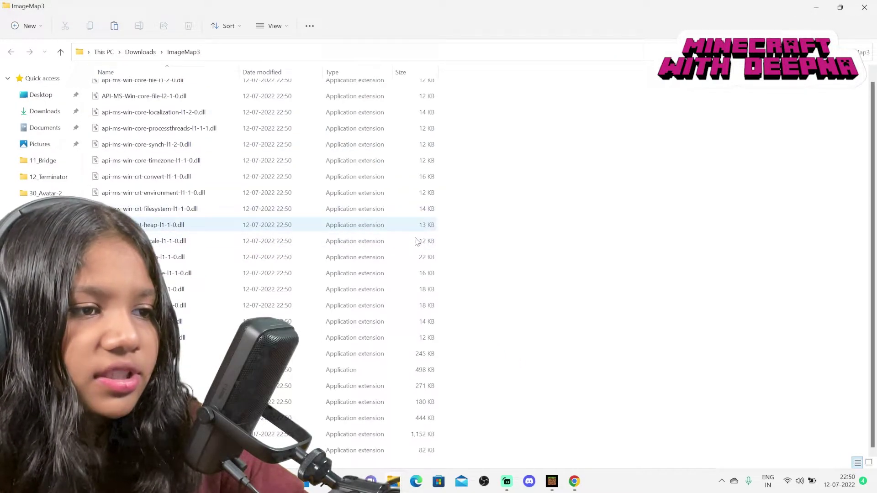
Go back to the Downloads folder and deselect the ImageMap3 zip.
{"action": "key", "text": "alt+Left"}
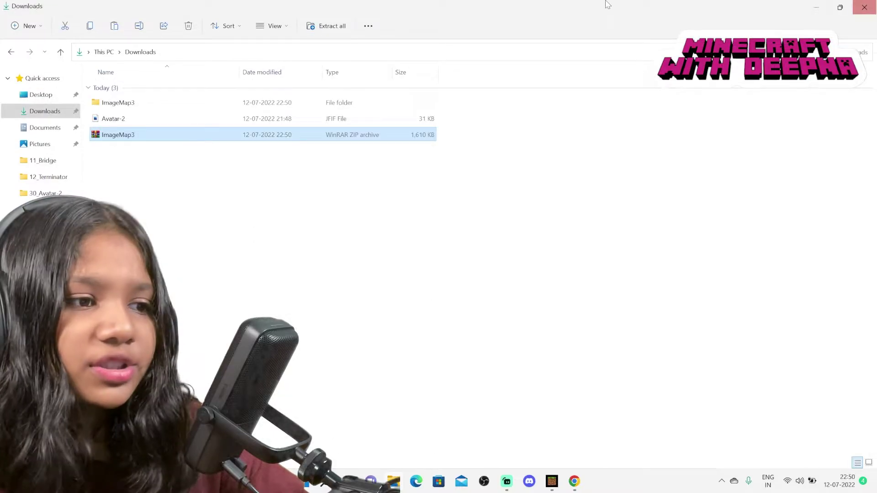
{"action": "left_click", "coordinate": [293, 200]}
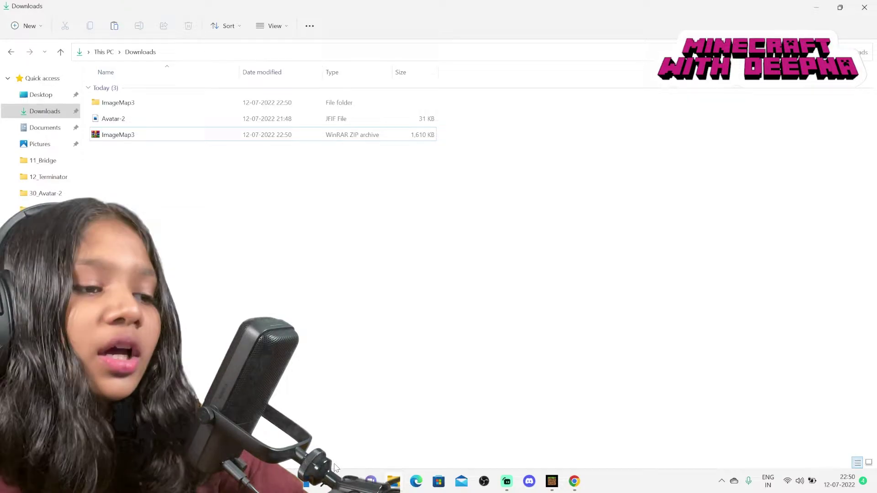
{"action": "key", "text": "super+s"}
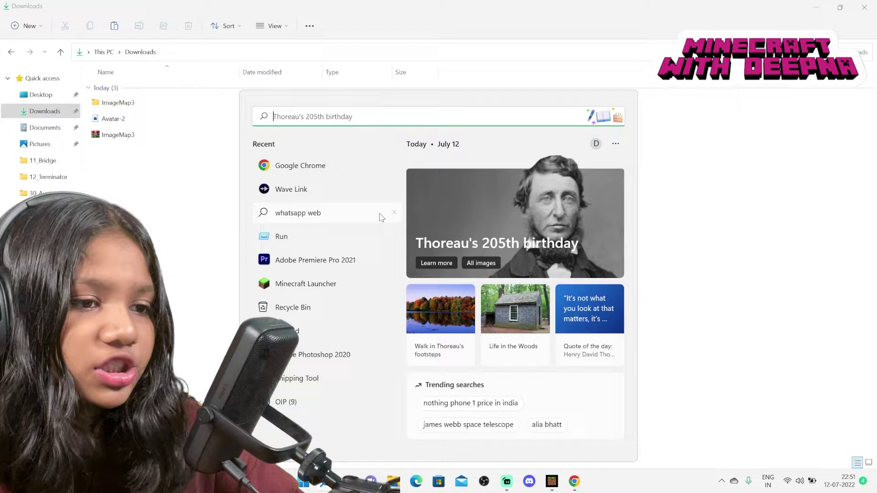
{"action": "type", "text": "image"}
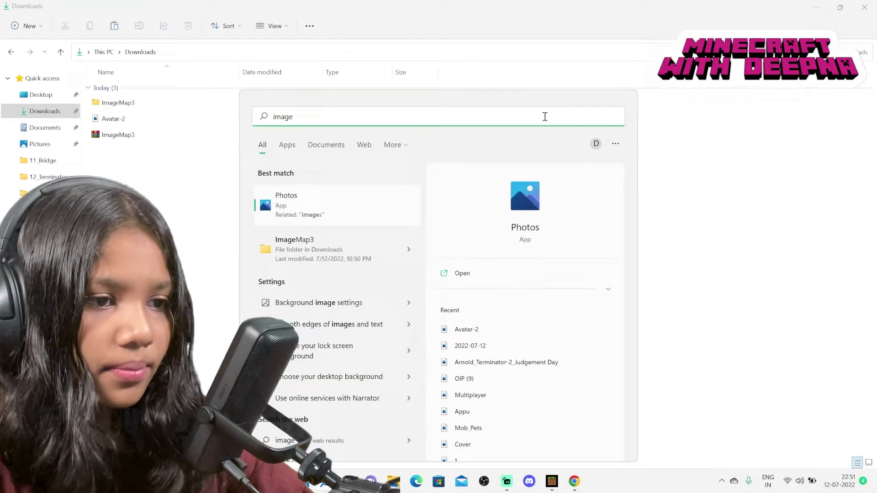
{"action": "type", "text": " ma"}
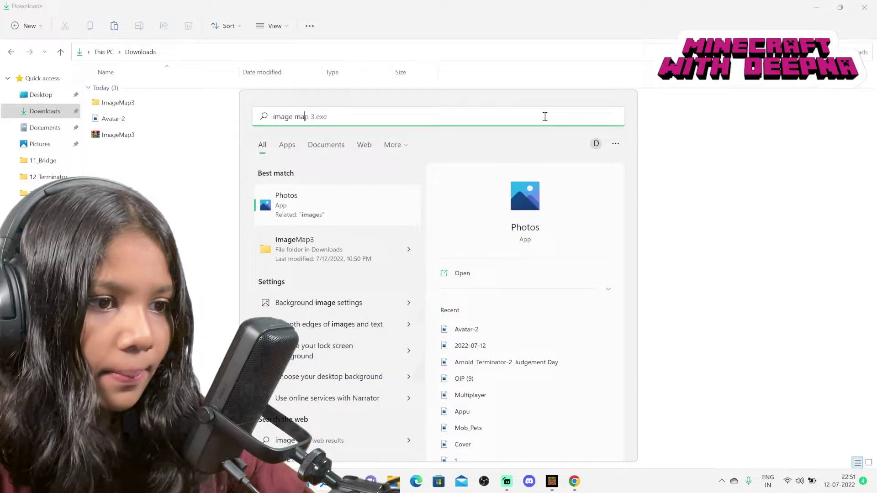
{"action": "type", "text": "p"}
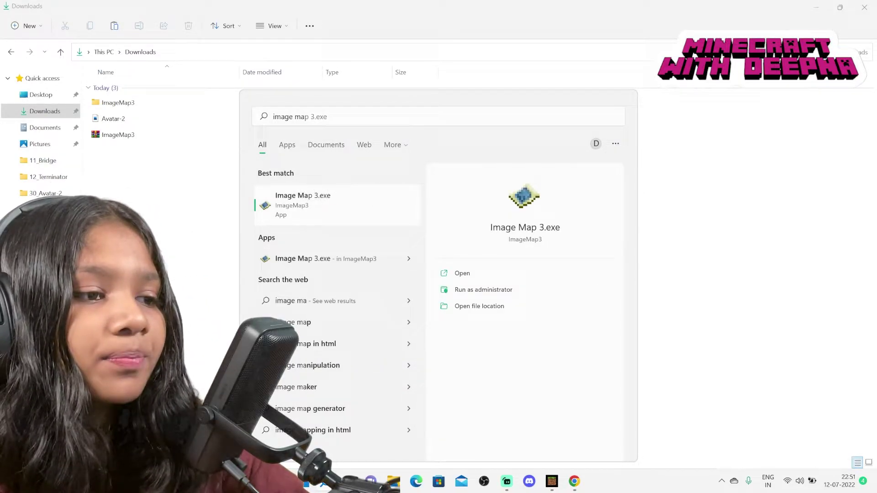
Launch Image Map 3.exe from search, then open the extracted ImageMap3 folder.
{"action": "key", "text": "Return"}
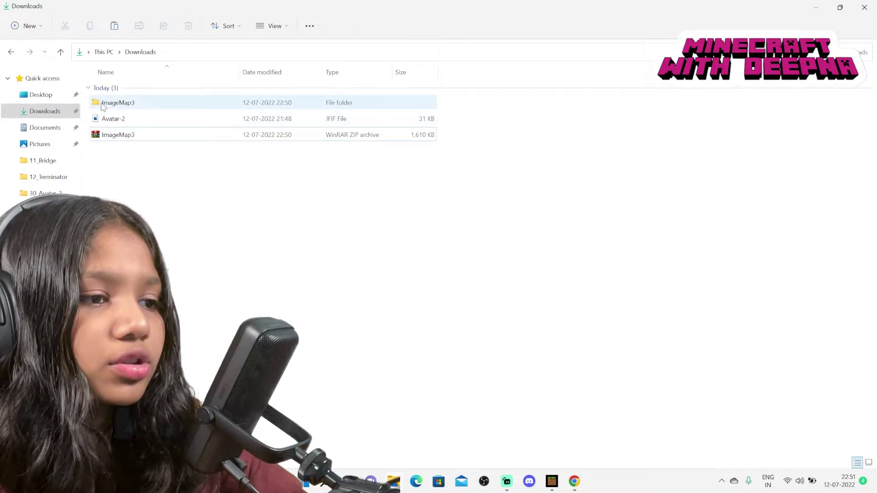
{"action": "mouse_move", "coordinate": [117, 103]}
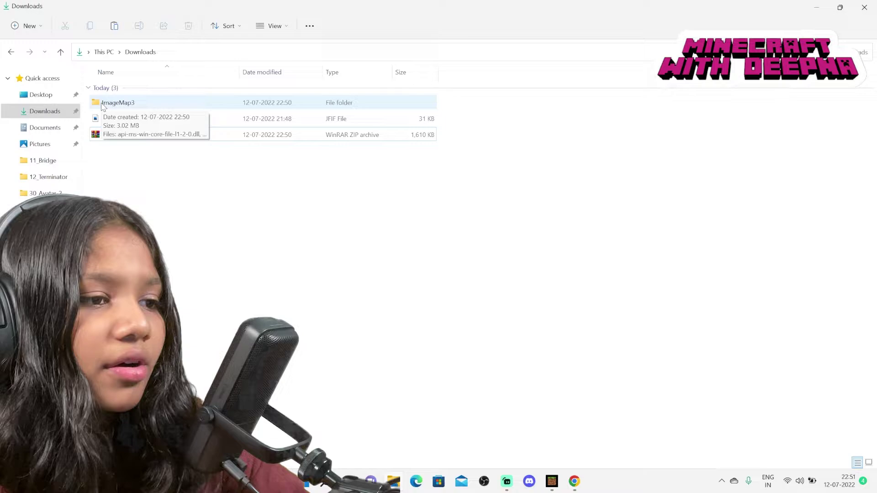
{"action": "double_click", "coordinate": [144, 104]}
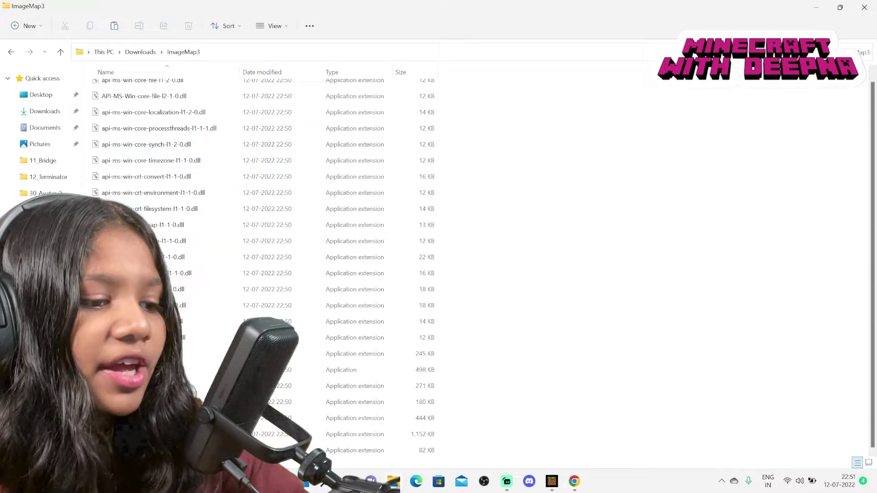
{"action": "left_click", "coordinate": [210, 369]}
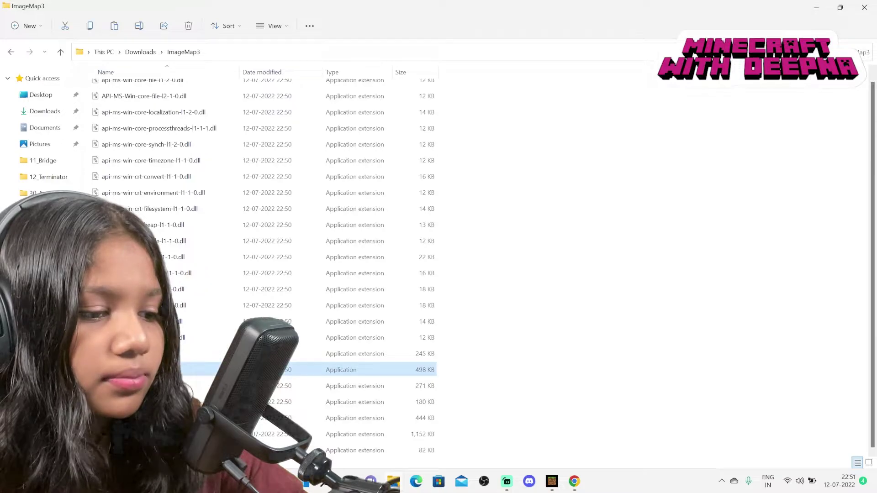
{"action": "left_click", "coordinate": [670, 365]}
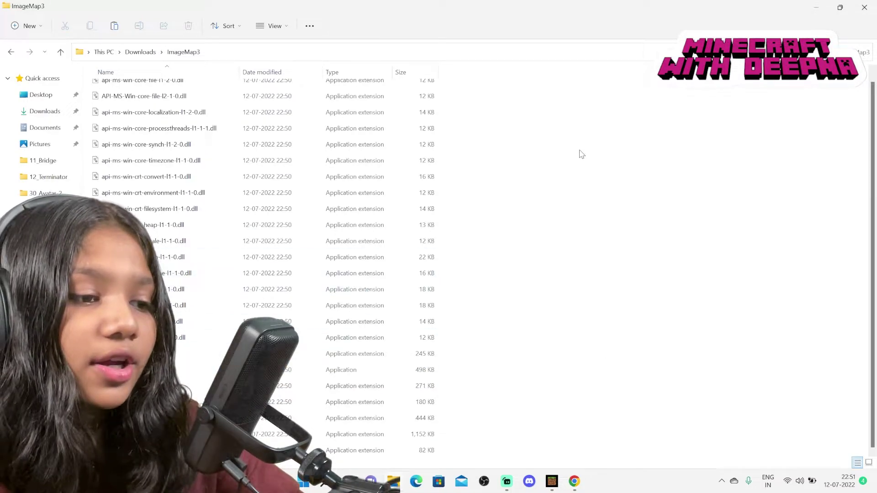
Close File Explorer and bring up Windows search again.
{"action": "left_click", "coordinate": [865, 6]}
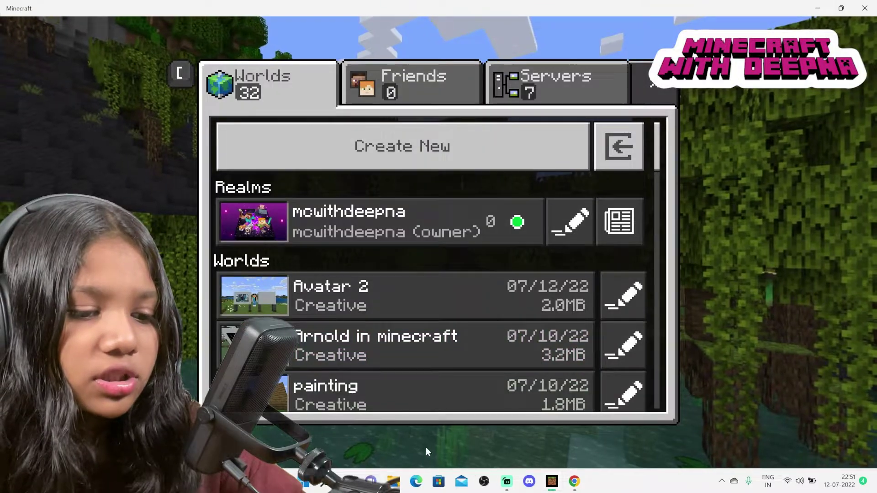
{"action": "key", "text": "super+s"}
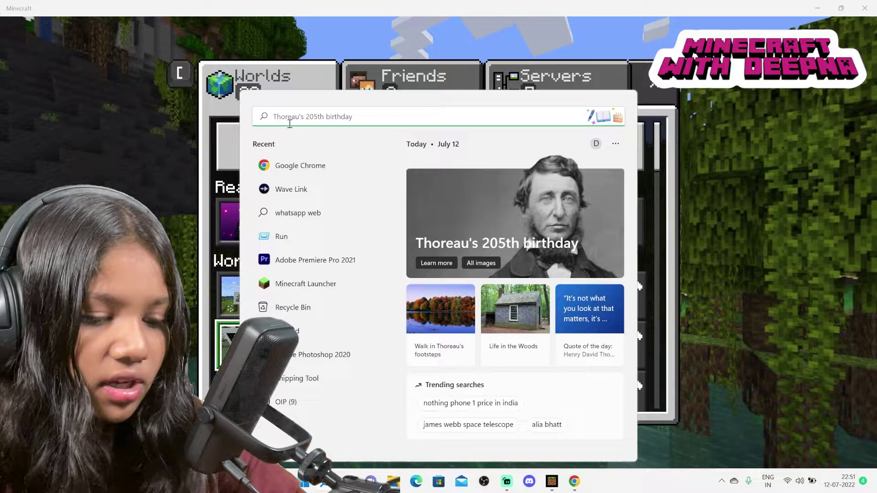
{"action": "type", "text": "ima"}
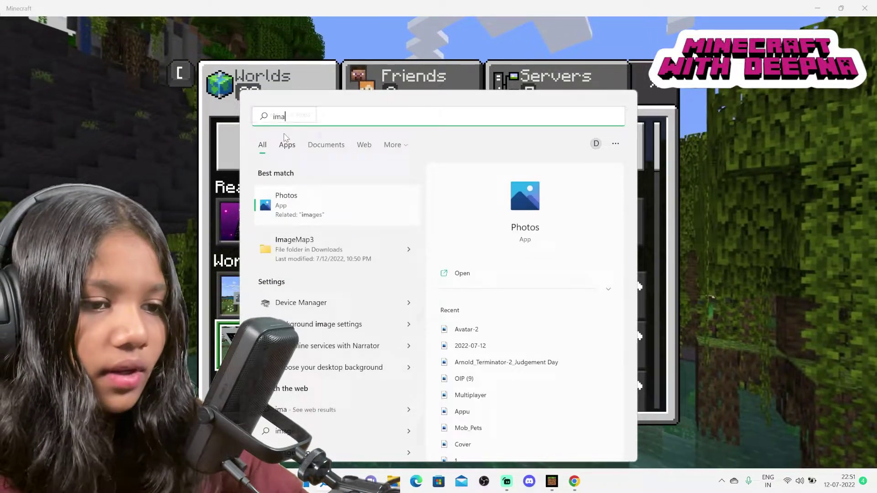
{"action": "type", "text": "ge "}
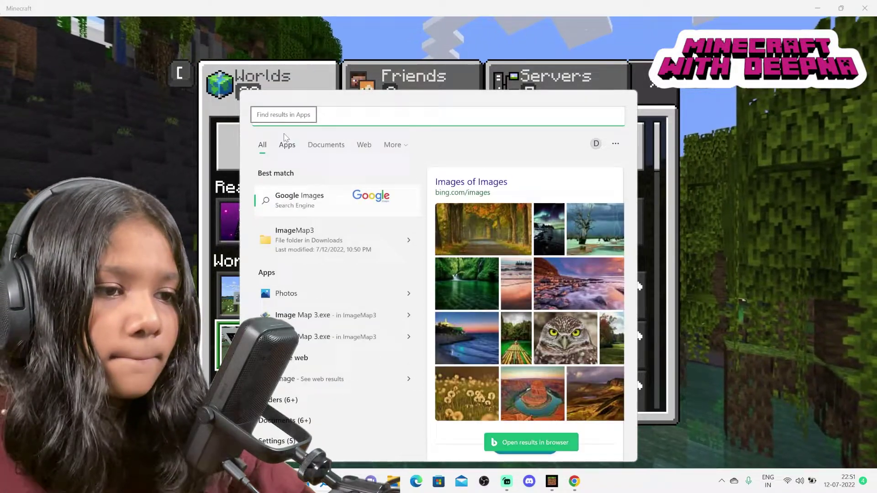
{"action": "type", "text": "ma"}
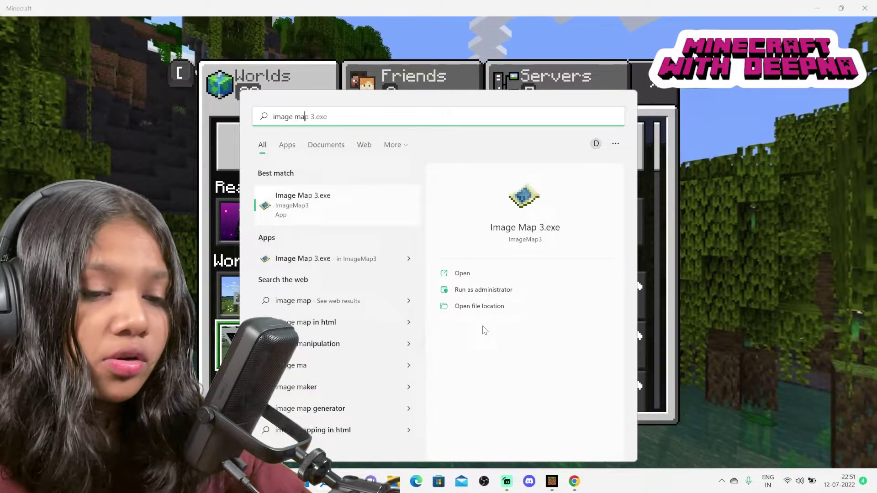
{"action": "type", "text": "p"}
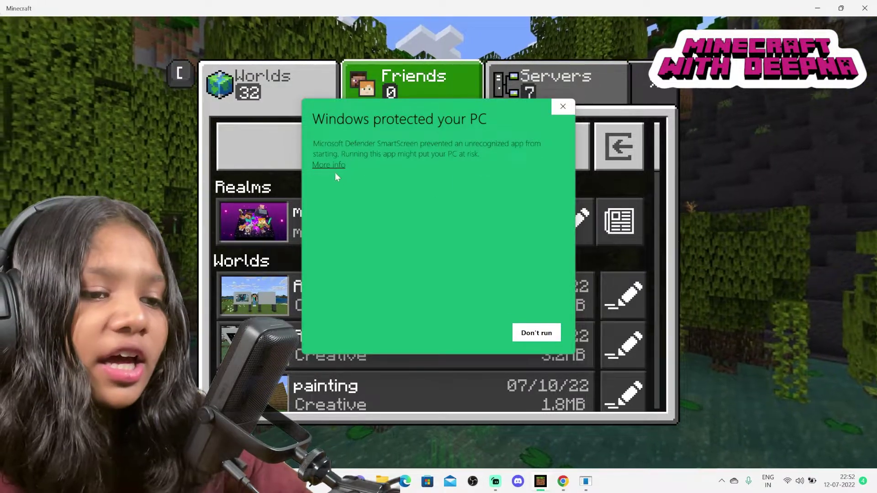
Let Image Map 3 past SmartScreen with More info and Run anyway, then show its window.
{"action": "left_click", "coordinate": [329, 166]}
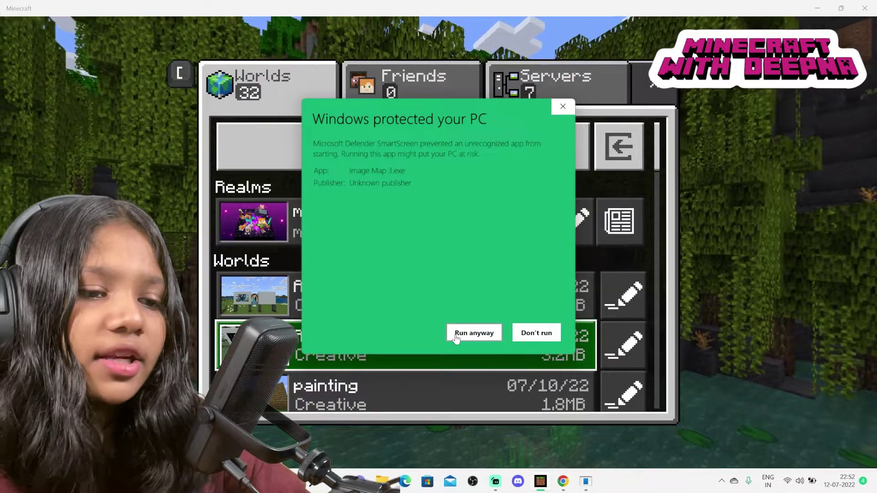
{"action": "left_click", "coordinate": [474, 333]}
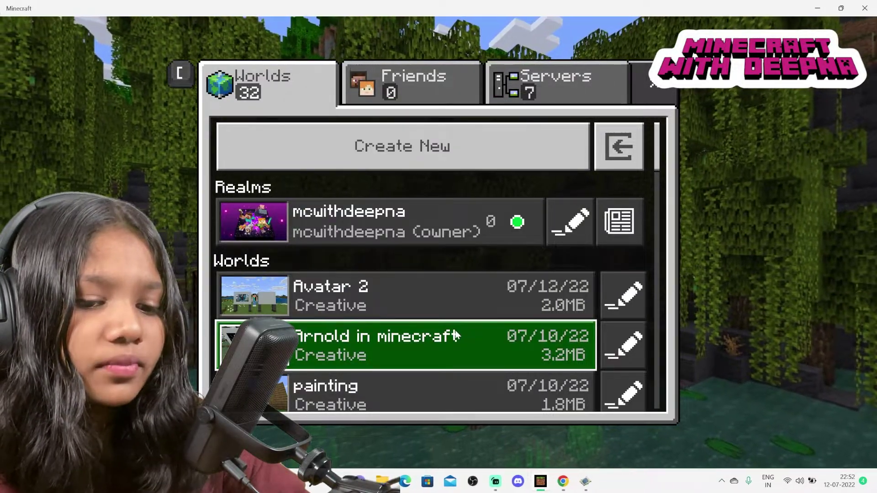
{"action": "left_click", "coordinate": [586, 481]}
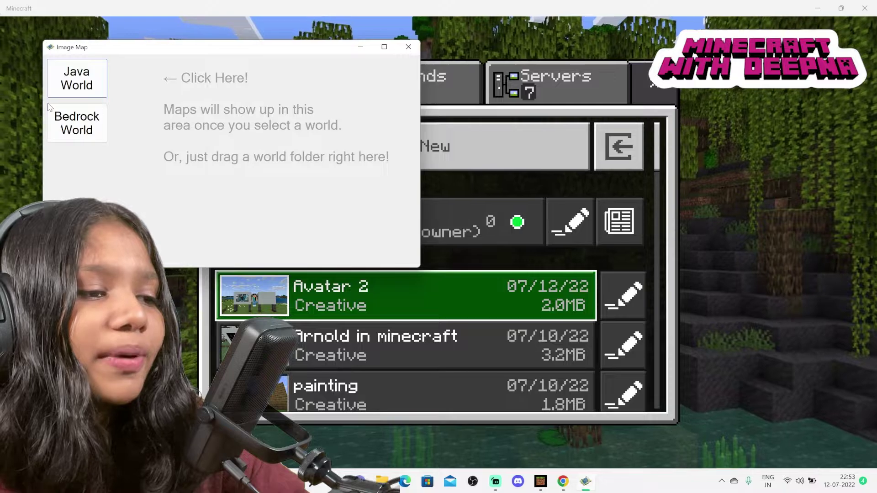
Choose the Avatar 2 Bedrock world and import the Avatar-2 image, showing all file types.
{"action": "left_click", "coordinate": [59, 118]}
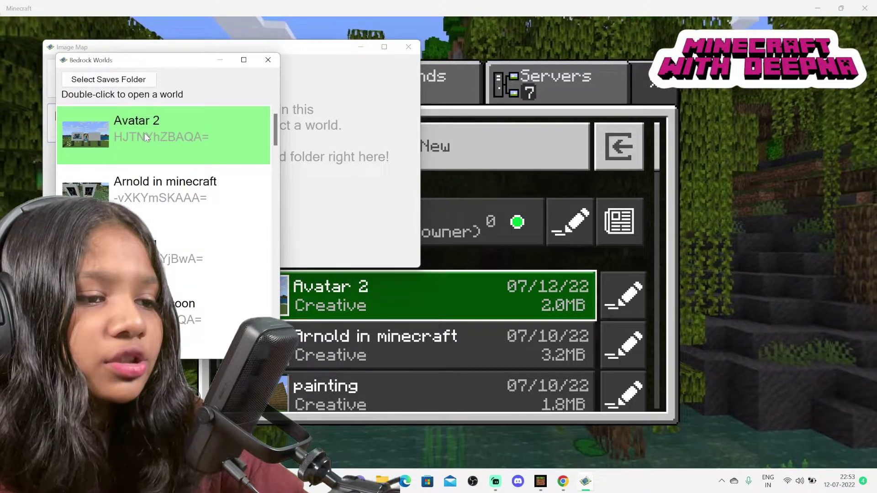
{"action": "double_click", "coordinate": [165, 146]}
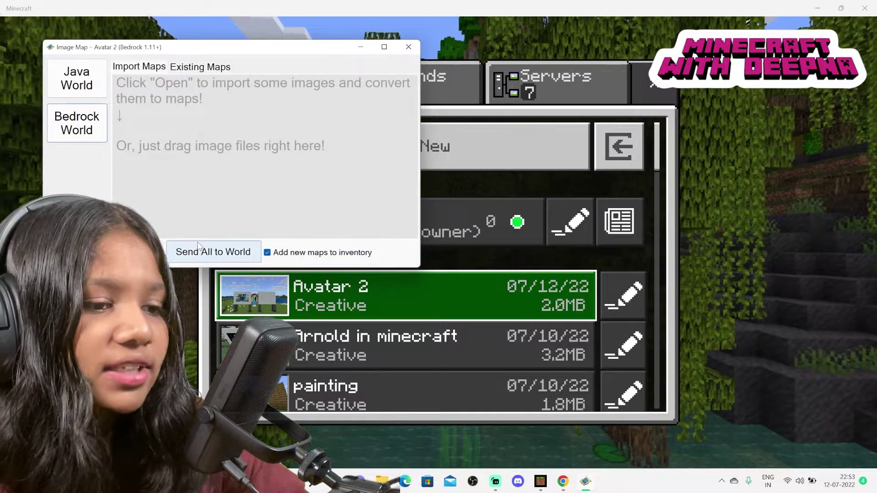
{"action": "left_click", "coordinate": [159, 253]}
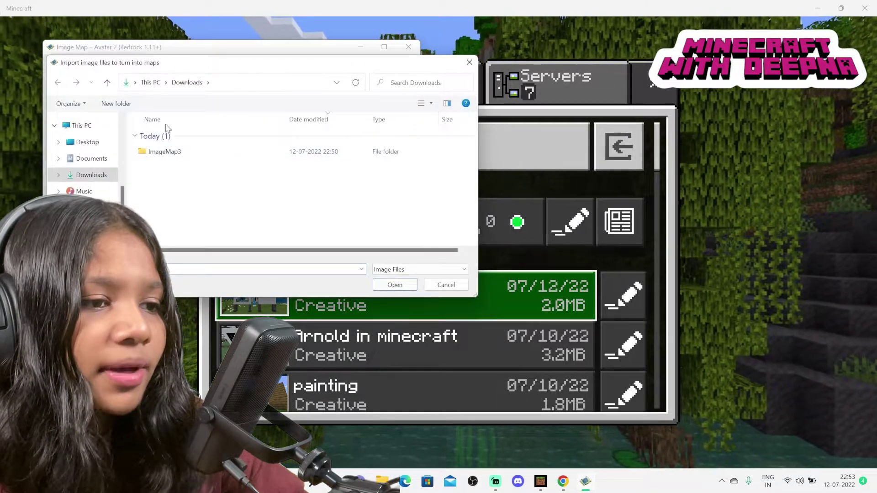
{"action": "left_click", "coordinate": [419, 270]}
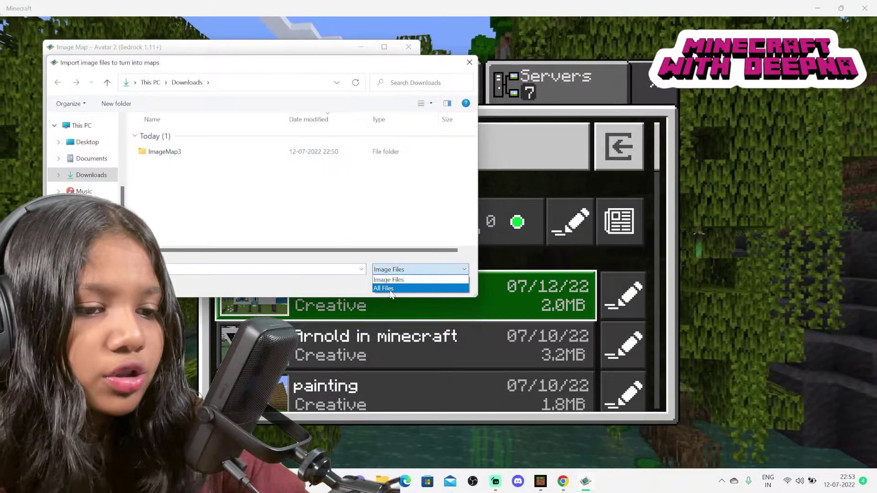
{"action": "left_click", "coordinate": [400, 280]}
{"action": "left_click", "coordinate": [214, 168]}
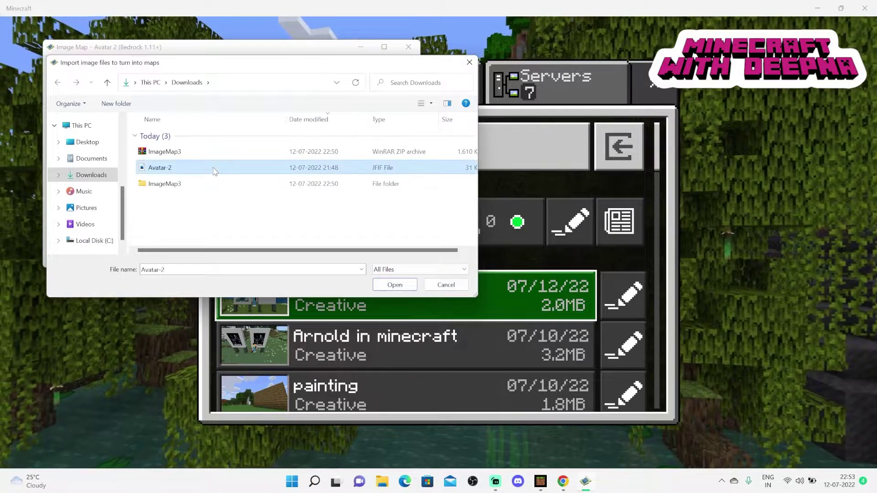
{"action": "left_click", "coordinate": [395, 286]}
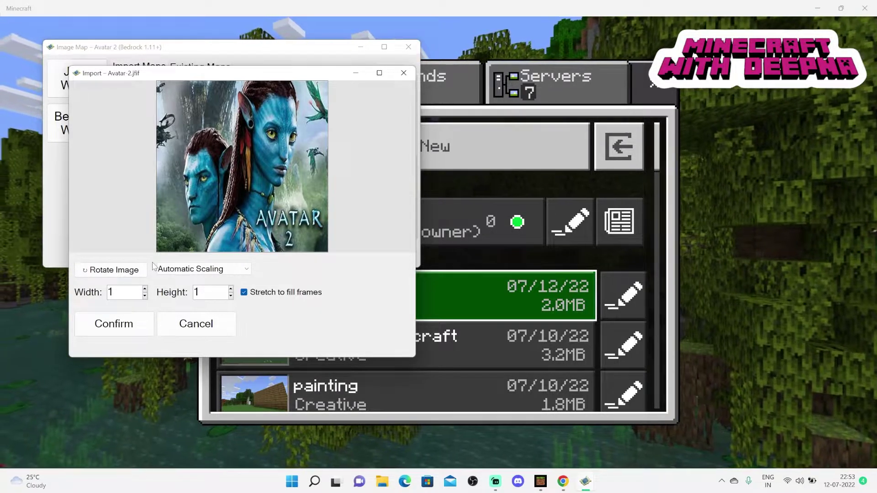
Convert the image into a 5×3 map grid, send all maps to the world, close Image Map.
{"action": "left_click", "coordinate": [145, 290]}
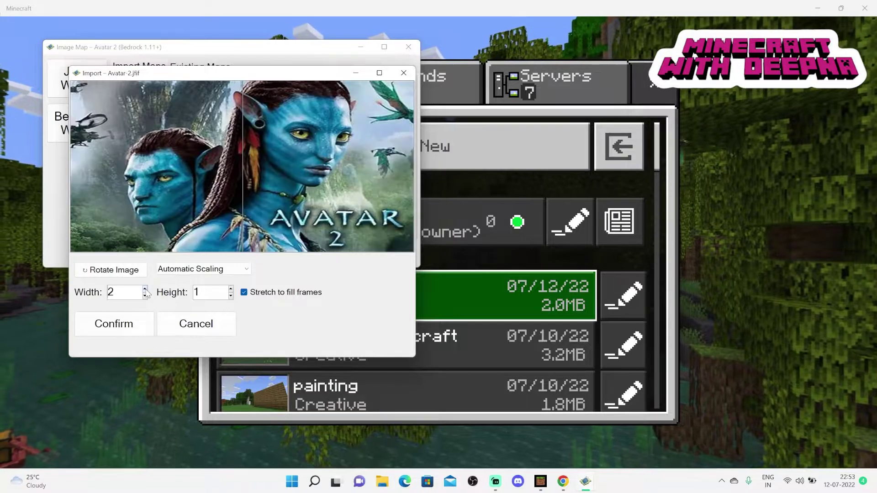
{"action": "left_click", "coordinate": [145, 289]}
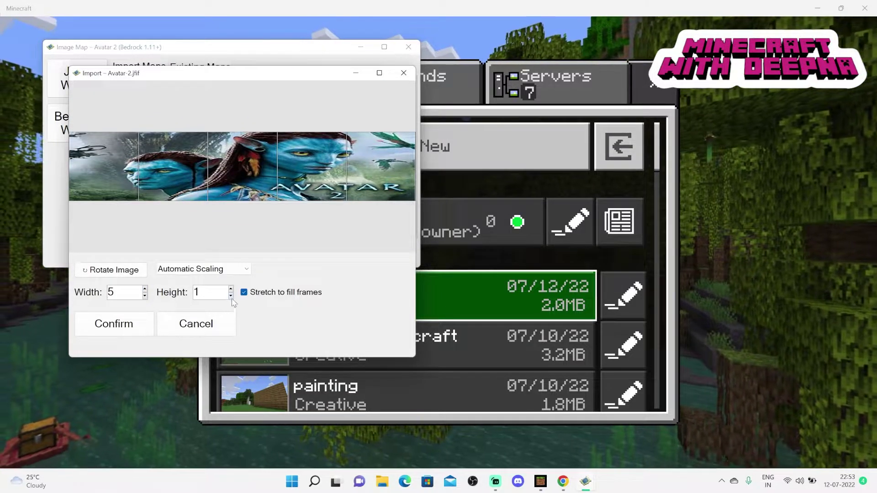
{"action": "left_click", "coordinate": [231, 289]}
{"action": "left_click", "coordinate": [232, 290]}
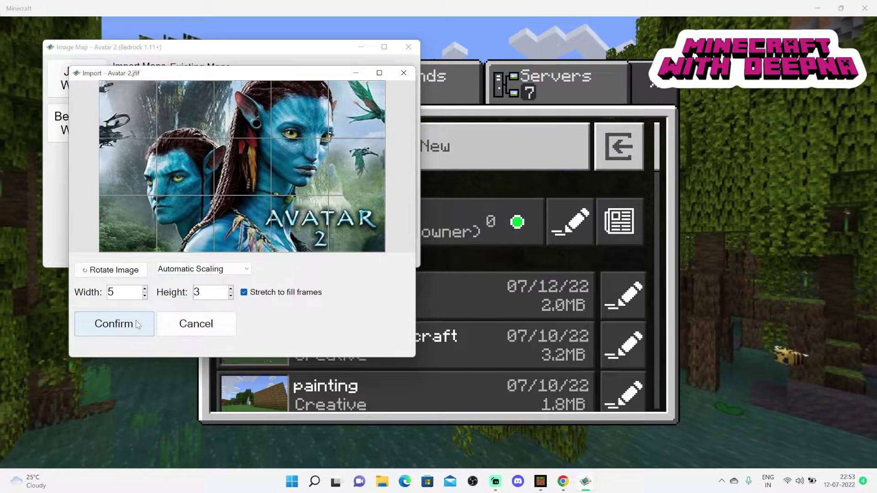
{"action": "left_click", "coordinate": [135, 324]}
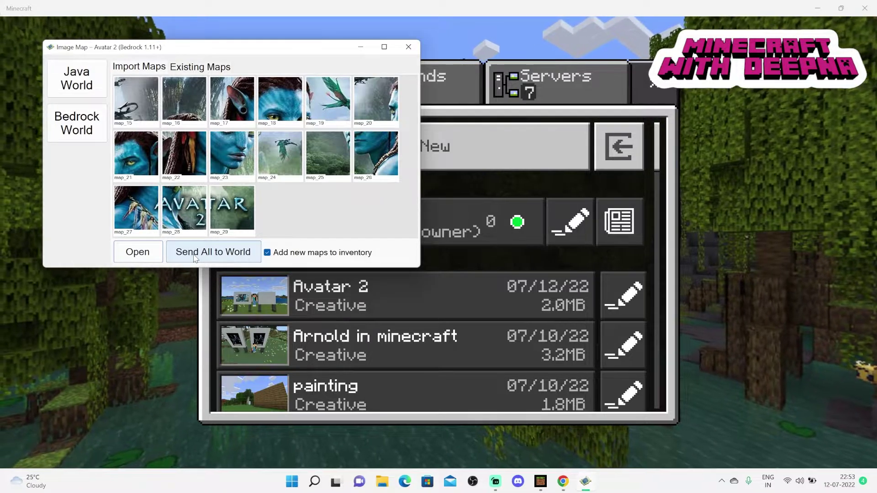
{"action": "left_click", "coordinate": [213, 253]}
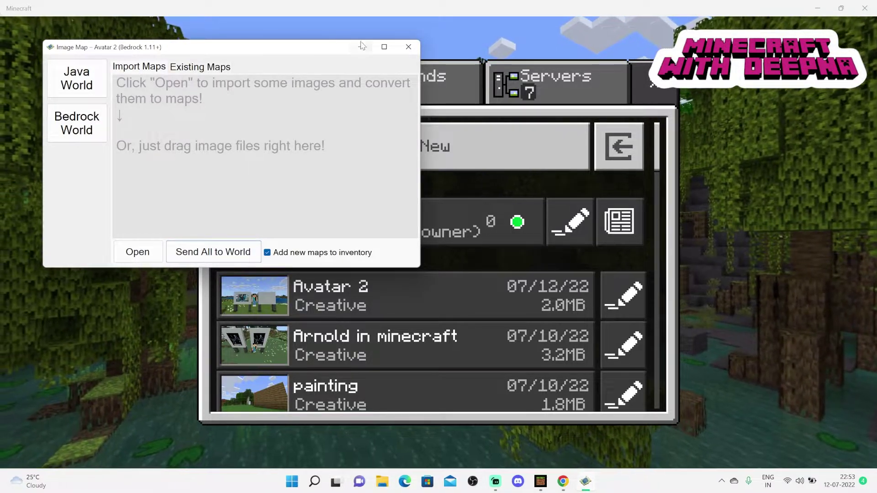
{"action": "left_click", "coordinate": [409, 46]}
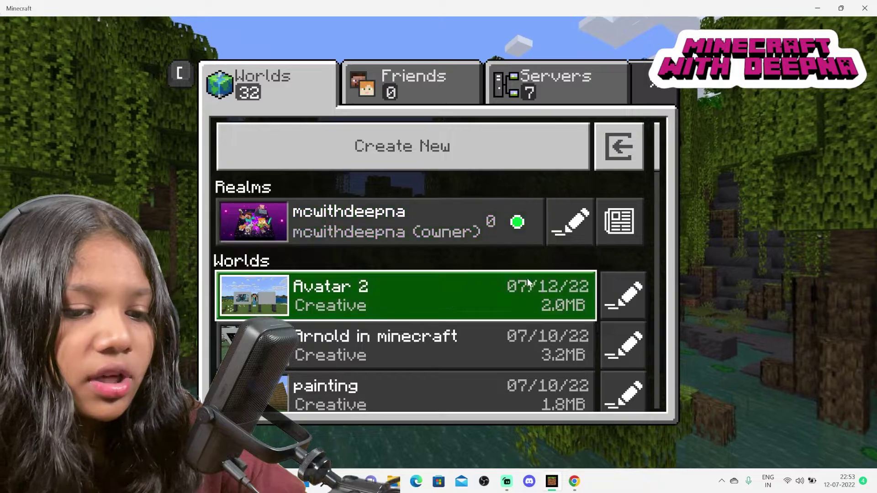
Enter the Avatar 2 world and check the inventory.
{"action": "left_click", "coordinate": [529, 284]}
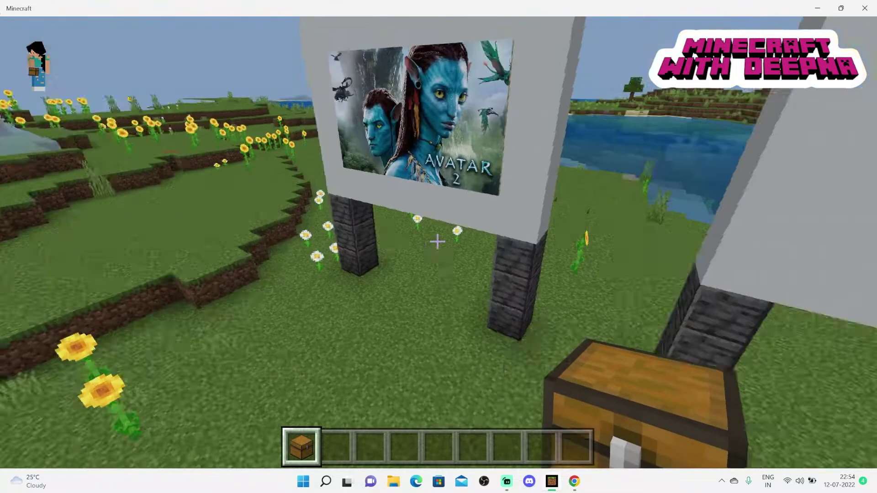
{"action": "key", "text": "e"}
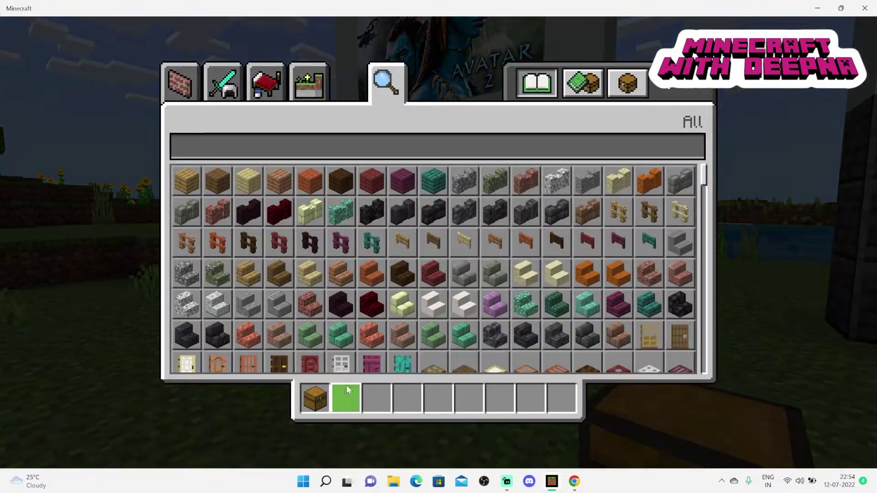
{"action": "key", "text": "Escape"}
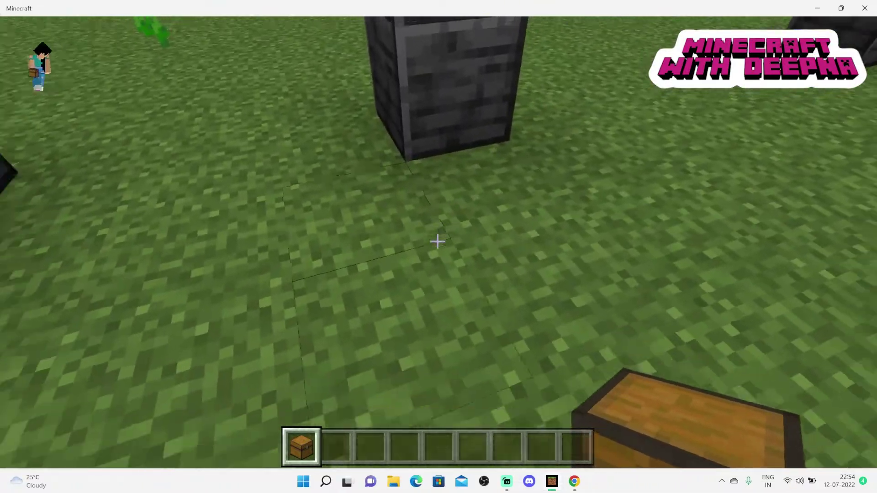
Place the chest beside the billboard pillar.
{"action": "right_click", "coordinate": [437, 241]}
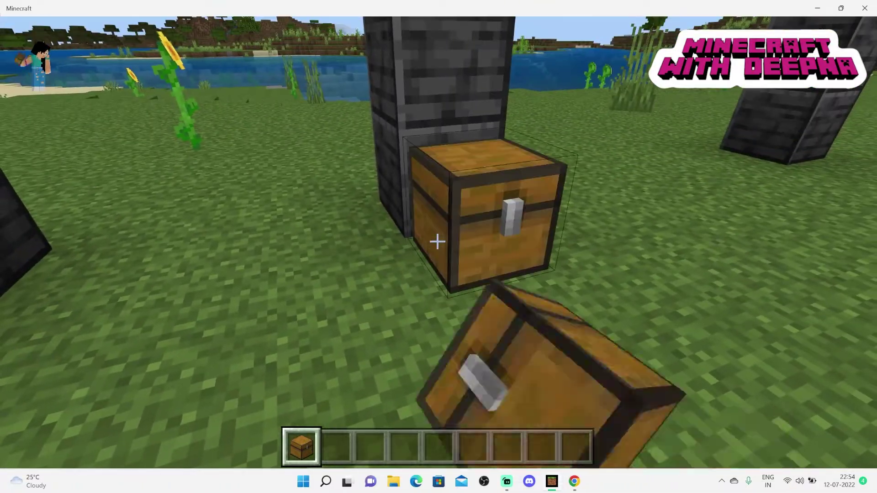
{"action": "key", "text": "e"}
{"action": "key", "text": "Escape"}
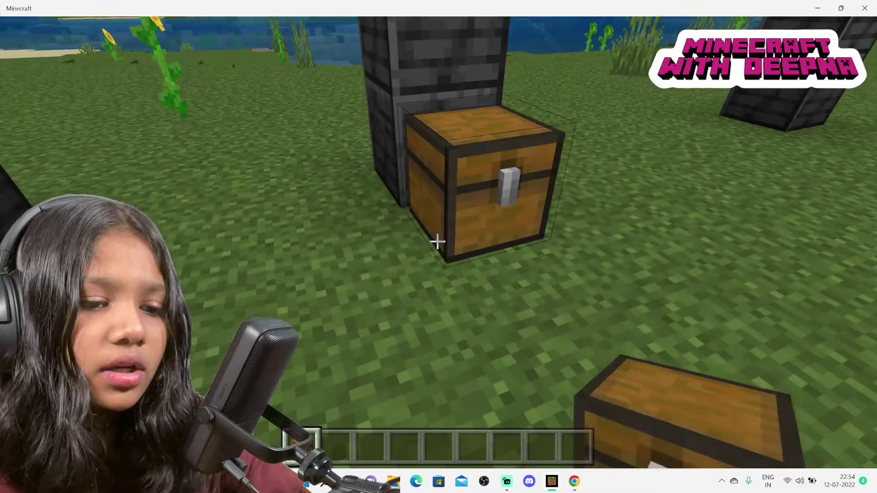
{"action": "key", "text": "e"}
{"action": "left_click", "coordinate": [584, 82]}
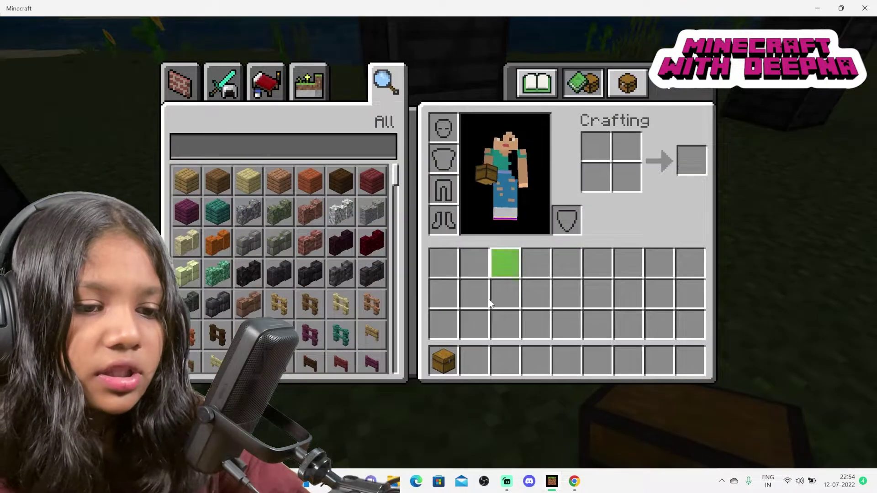
{"action": "key", "text": "Escape"}
Open the chest of imported maps and move maps into the hotbar.
{"action": "right_click", "coordinate": [439, 241]}
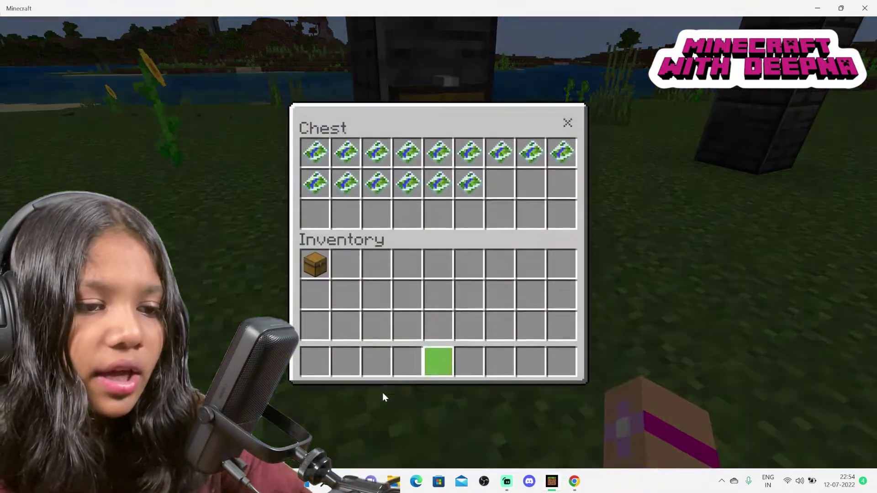
{"action": "left_click", "coordinate": [314, 361], "text": "shift"}
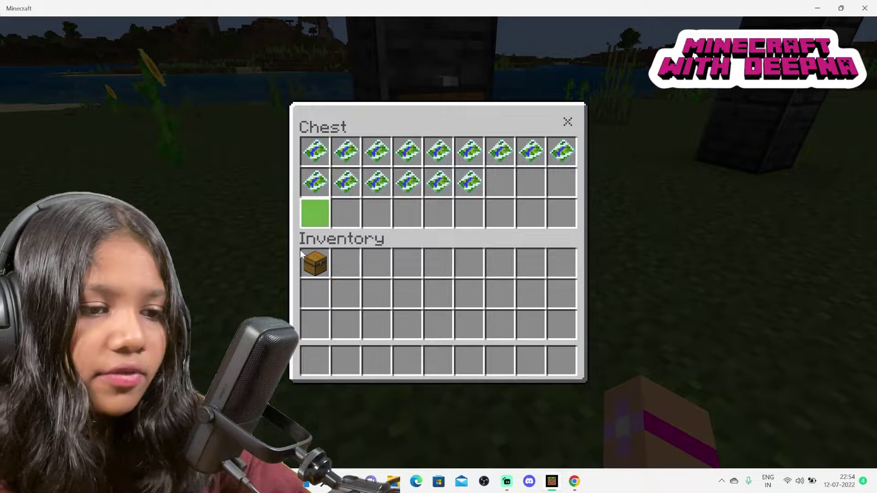
{"action": "left_click", "coordinate": [314, 143], "text": "shift"}
{"action": "left_click", "coordinate": [345, 151], "text": "shift"}
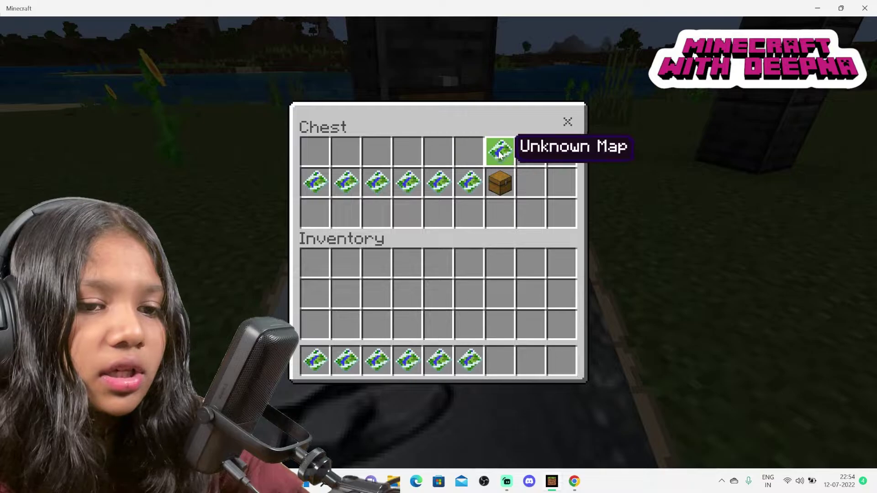
Put a stack of item frames from the creative inventory into the hotbar.
{"action": "key", "text": "Escape"}
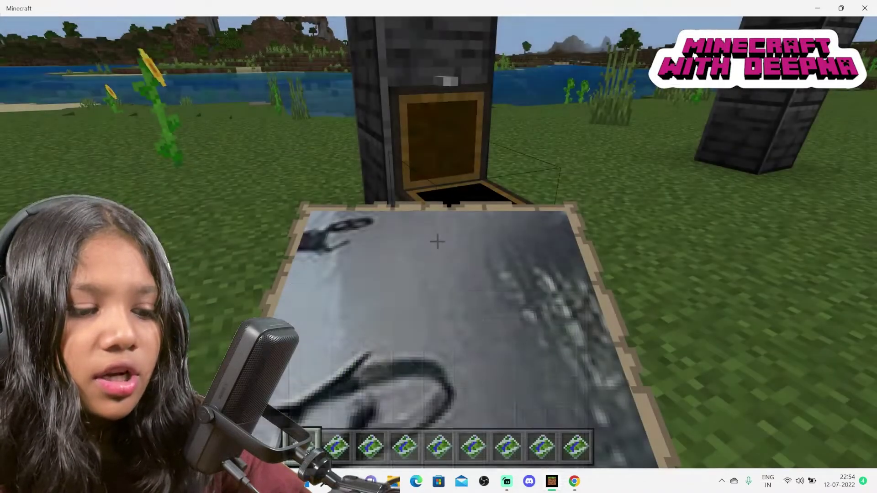
{"action": "key", "text": "t"}
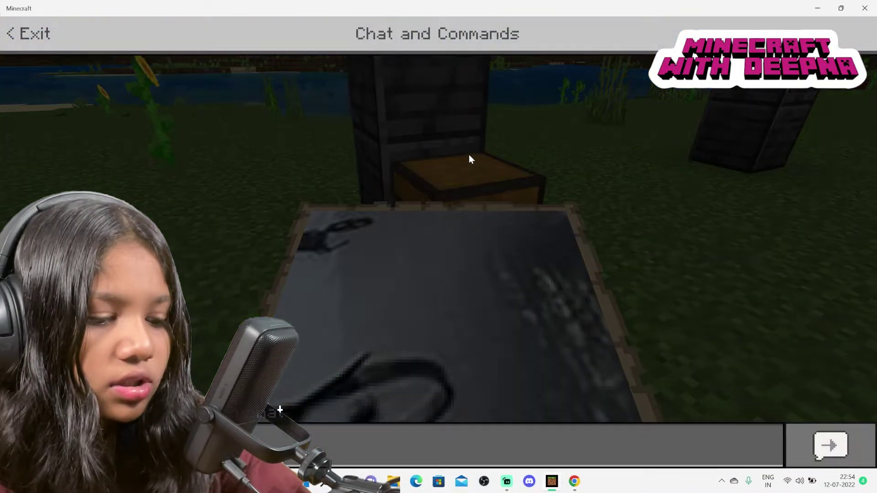
{"action": "key", "text": "Escape"}
{"action": "type", "text": "e"}
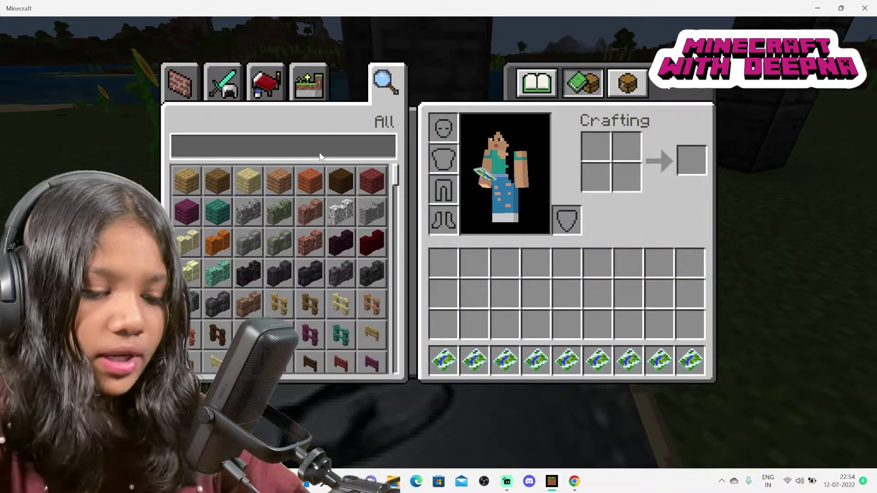
{"action": "type", "text": "ite"}
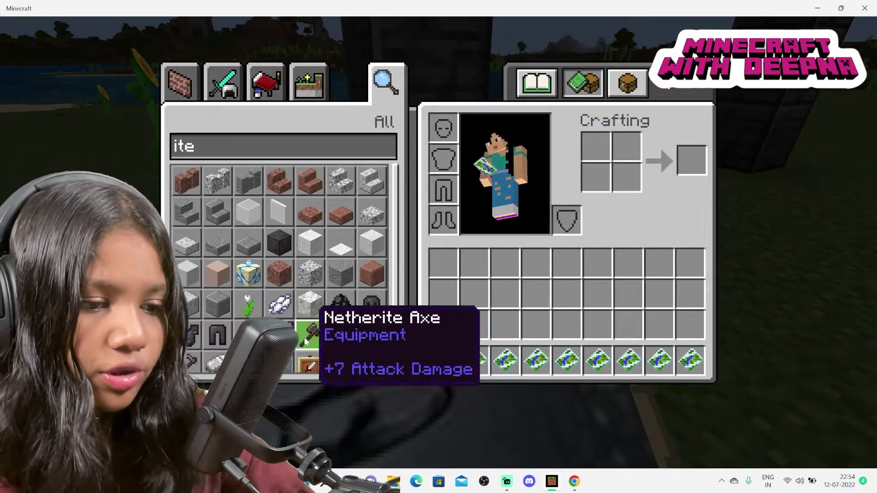
{"action": "left_click", "coordinate": [340, 365]}
{"action": "left_click", "coordinate": [444, 362]}
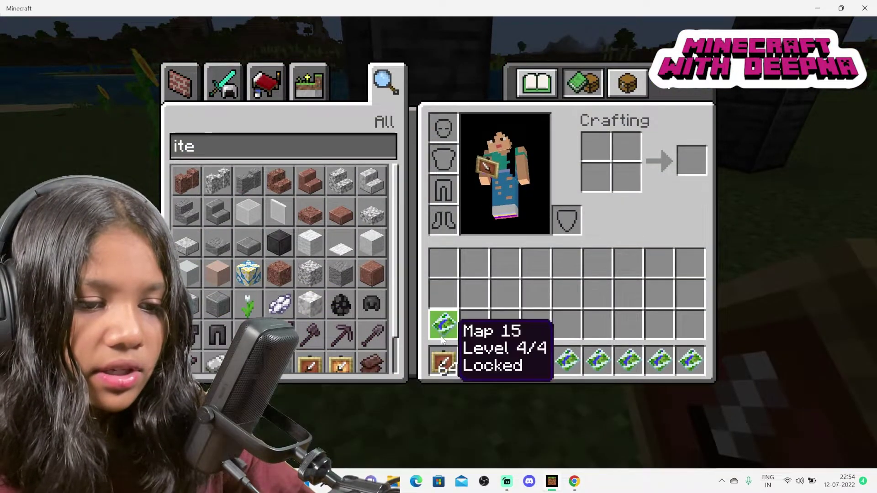
{"action": "key", "text": "Escape"}
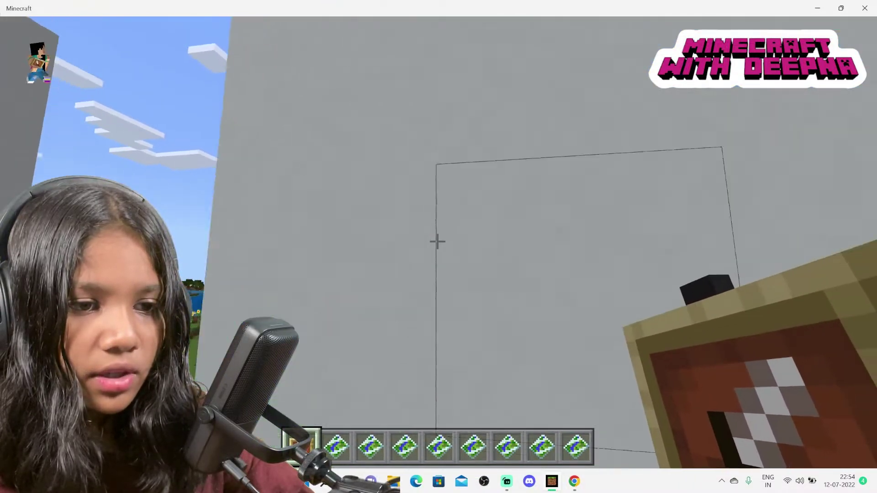
Hang item frames in a 5×3 grid on the billboard wall, then visit the map chest.
{"action": "right_click", "coordinate": [437, 241]}
{"action": "right_click", "coordinate": [437, 242]}
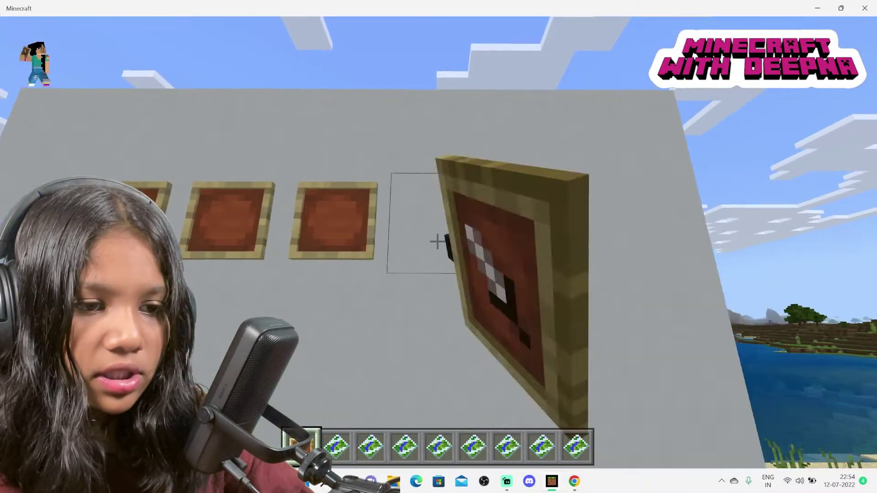
{"action": "right_click", "coordinate": [437, 241]}
{"action": "right_click", "coordinate": [437, 242]}
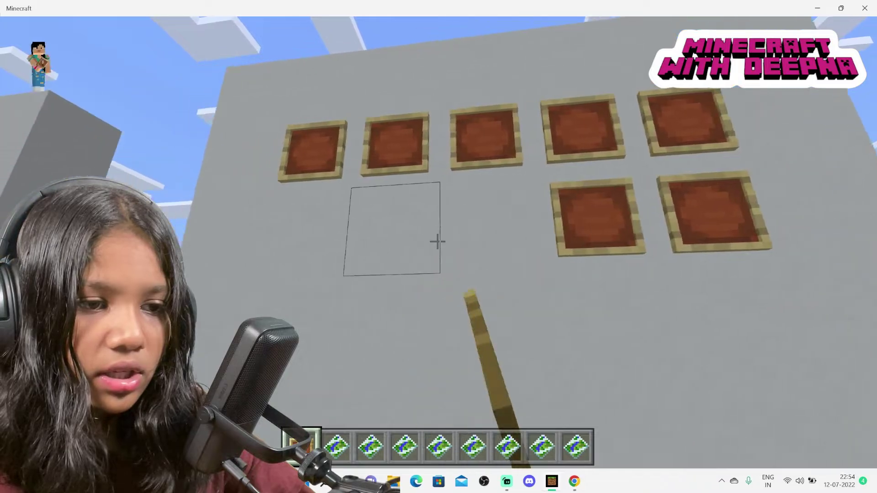
{"action": "right_click", "coordinate": [438, 242]}
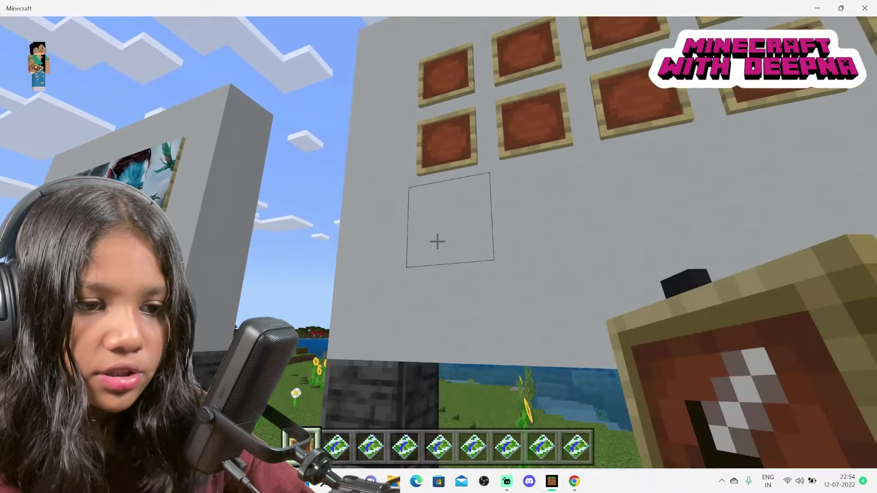
{"action": "right_click", "coordinate": [438, 242]}
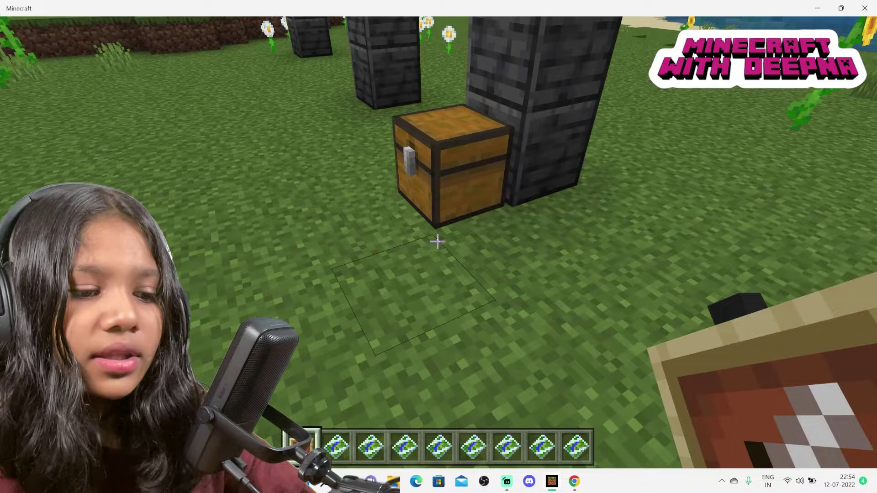
{"action": "right_click", "coordinate": [437, 241]}
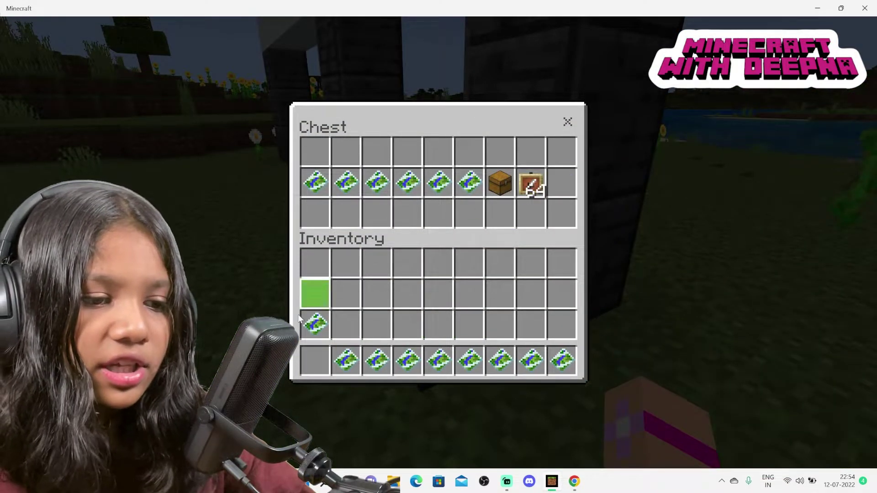
{"action": "key", "text": "Escape"}
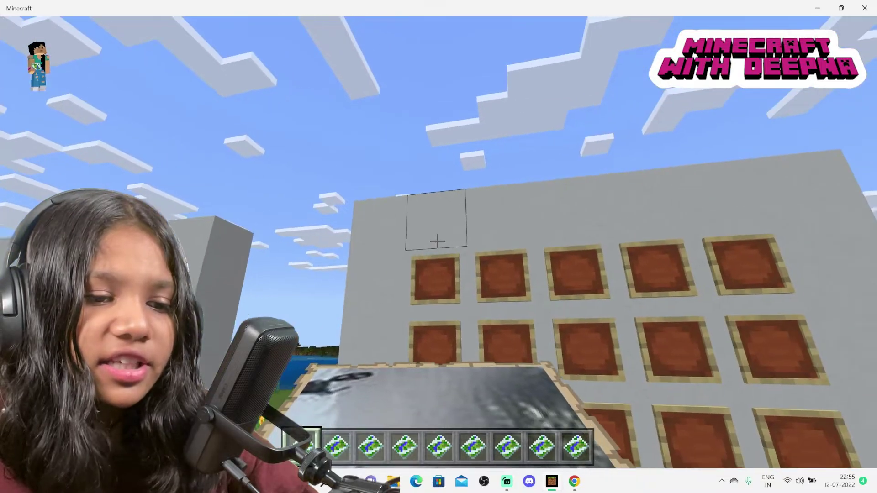
{"action": "scroll", "coordinate": [439, 243], "scroll_direction": "down", "scroll_amount": 1}
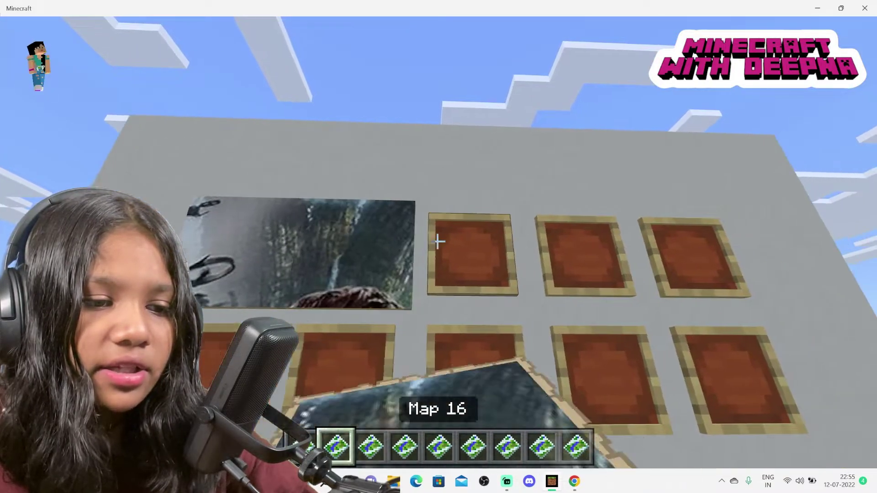
{"action": "scroll", "coordinate": [439, 243], "scroll_direction": "down", "scroll_amount": 1}
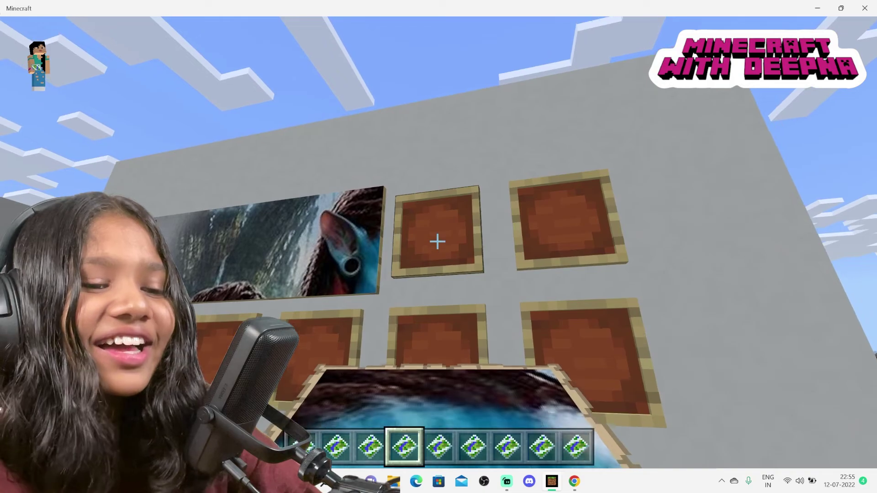
Fill the top-row and first second-row frames with poster maps, then reopen the chest.
{"action": "right_click", "coordinate": [437, 242]}
{"action": "scroll", "coordinate": [437, 241], "scroll_direction": "down", "scroll_amount": 1}
{"action": "right_click", "coordinate": [437, 242]}
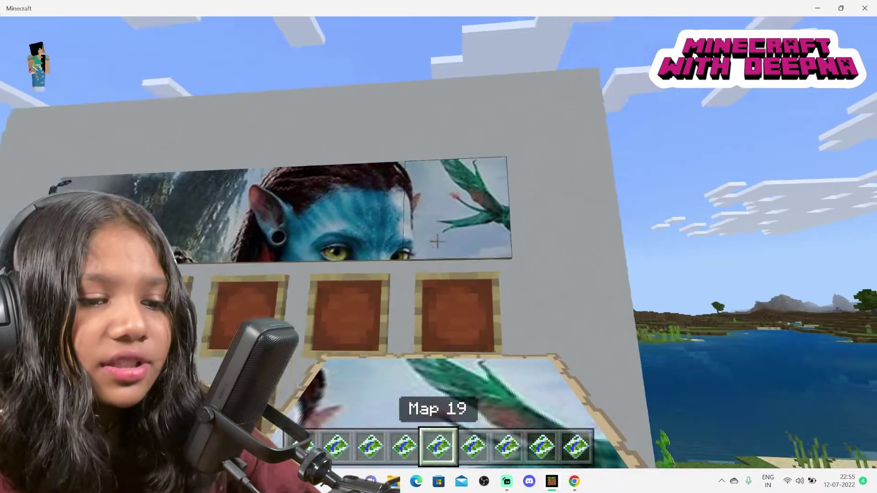
{"action": "right_click", "coordinate": [438, 241]}
{"action": "scroll", "coordinate": [438, 241], "scroll_direction": "down", "scroll_amount": 1}
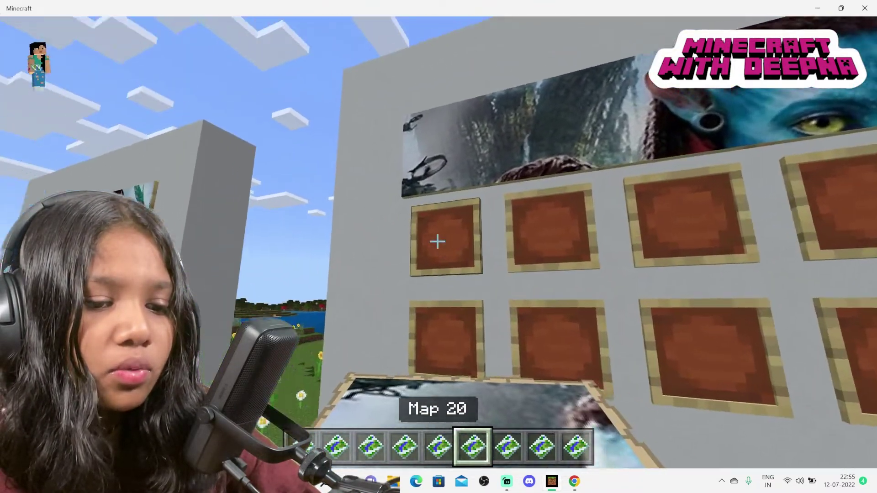
{"action": "right_click", "coordinate": [437, 241]}
{"action": "scroll", "coordinate": [438, 241], "scroll_direction": "down", "scroll_amount": 1}
{"action": "scroll", "coordinate": [438, 242], "scroll_direction": "down", "scroll_amount": 1}
{"action": "right_click", "coordinate": [437, 242]}
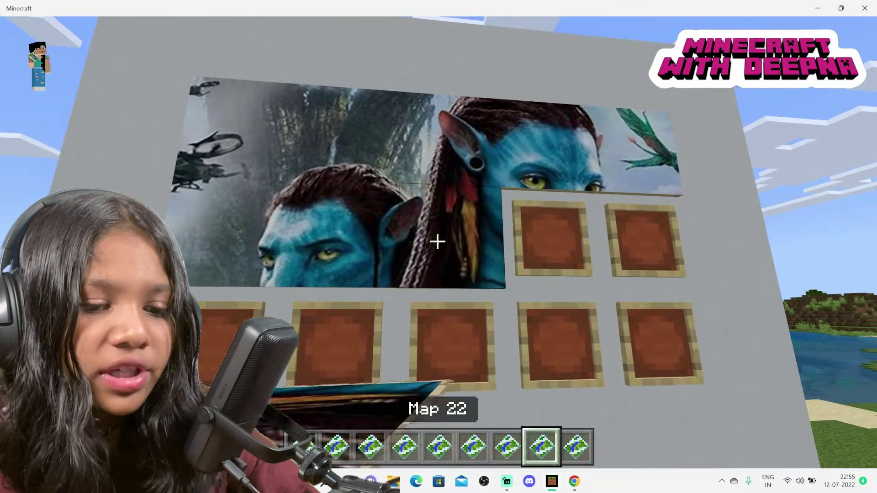
{"action": "scroll", "coordinate": [437, 241], "scroll_direction": "down", "scroll_amount": 1}
{"action": "right_click", "coordinate": [438, 241]}
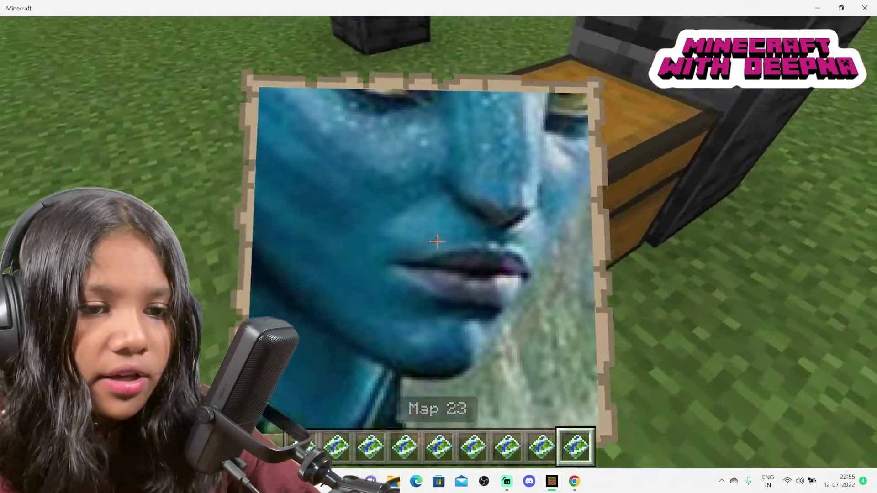
{"action": "right_click", "coordinate": [437, 242]}
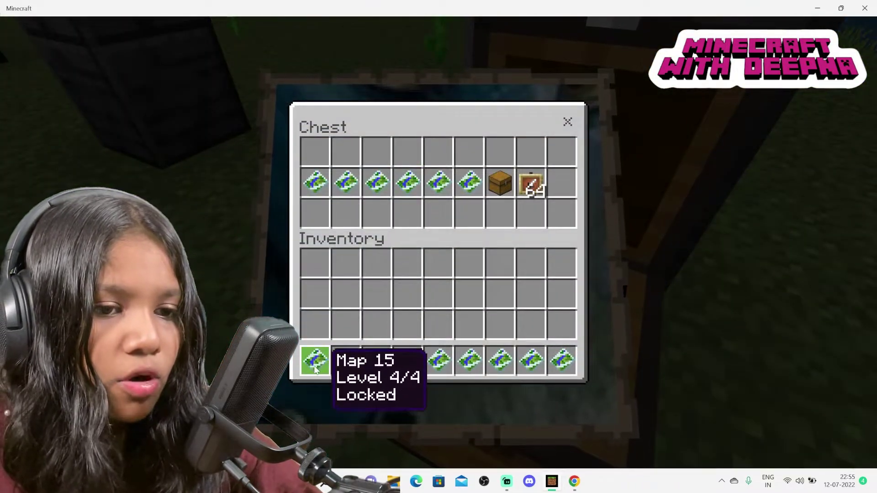
Return two leftover maps to the chest and take the next four maps.
{"action": "left_click", "coordinate": [344, 361], "text": "shift"}
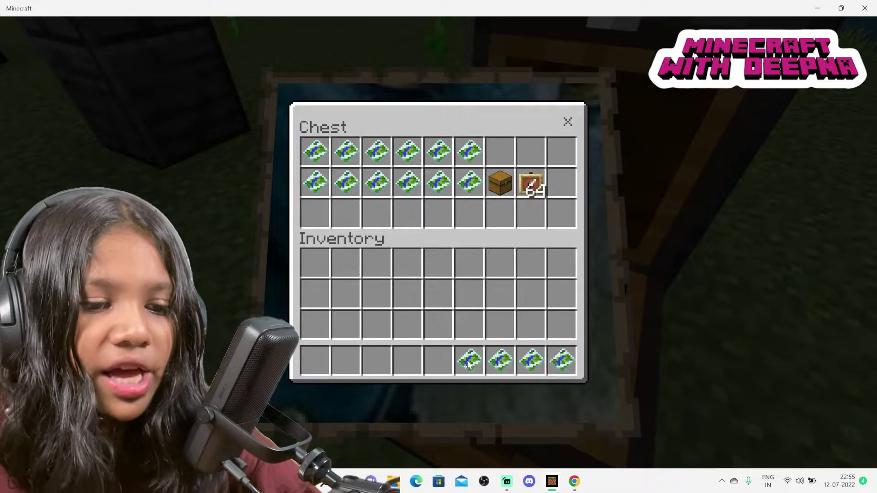
{"action": "left_click", "coordinate": [561, 361], "text": "shift"}
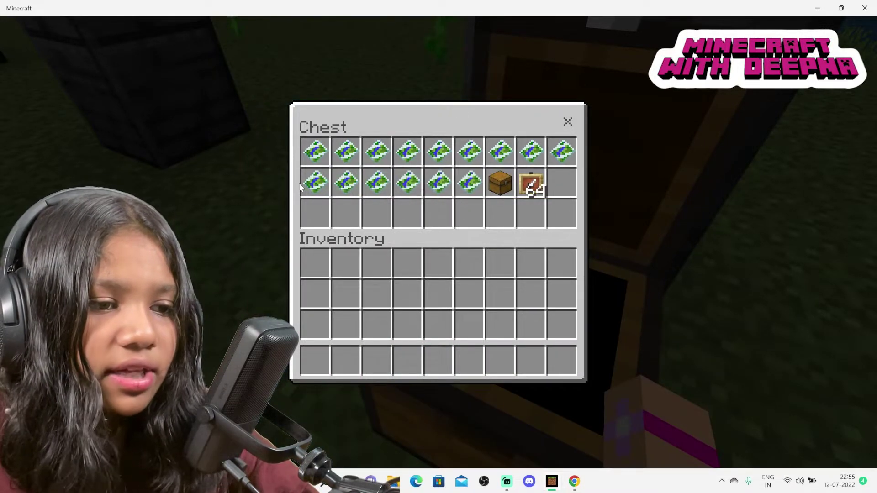
{"action": "left_click", "coordinate": [346, 183], "text": "shift"}
{"action": "left_click", "coordinate": [376, 183], "text": "shift"}
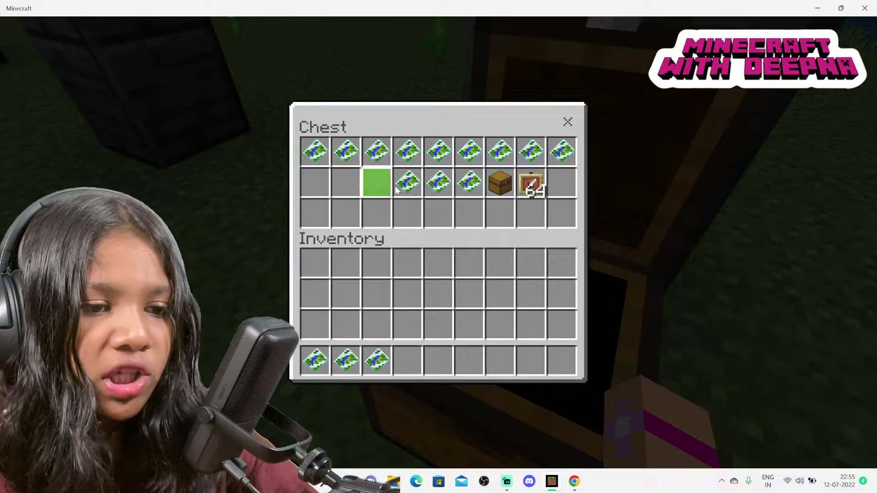
{"action": "left_click", "coordinate": [407, 184], "text": "shift"}
{"action": "left_click", "coordinate": [468, 184], "text": "shift"}
{"action": "key", "text": "Escape"}
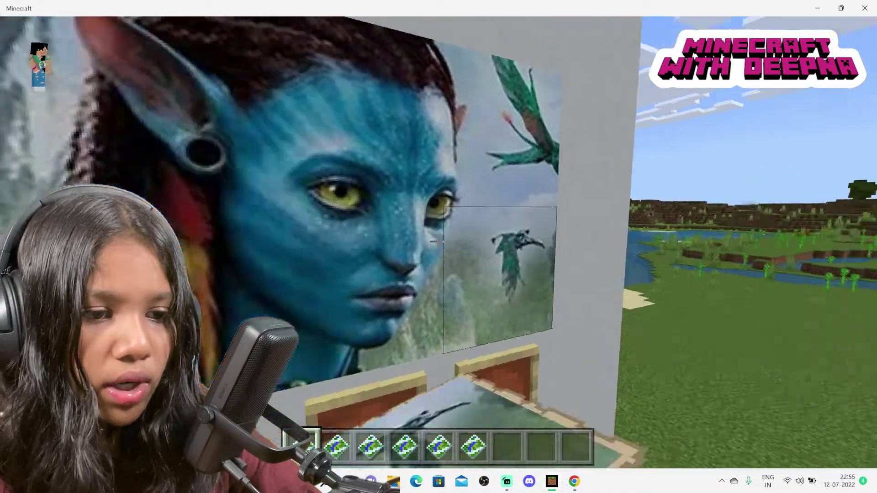
Fill the remaining empty frames with the hotbar maps, ending with Map 29.
{"action": "key", "text": "2"}
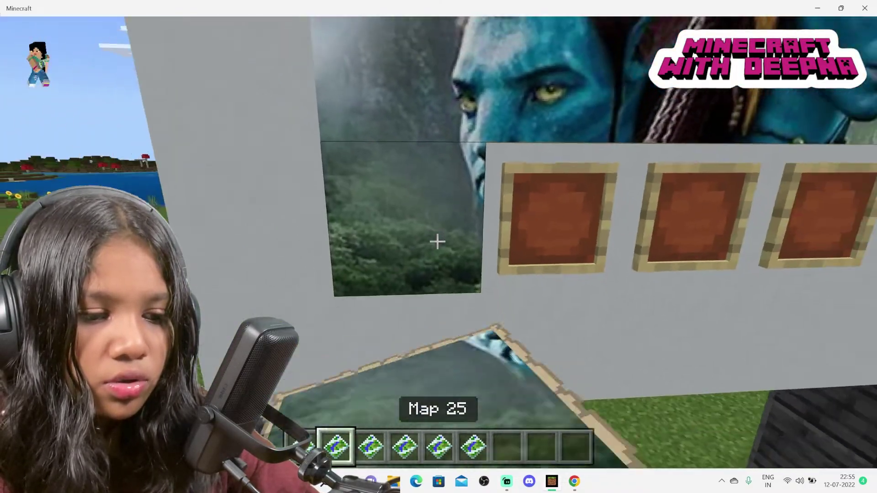
{"action": "key", "text": "3"}
{"action": "right_click", "coordinate": [438, 241]}
{"action": "key", "text": "4"}
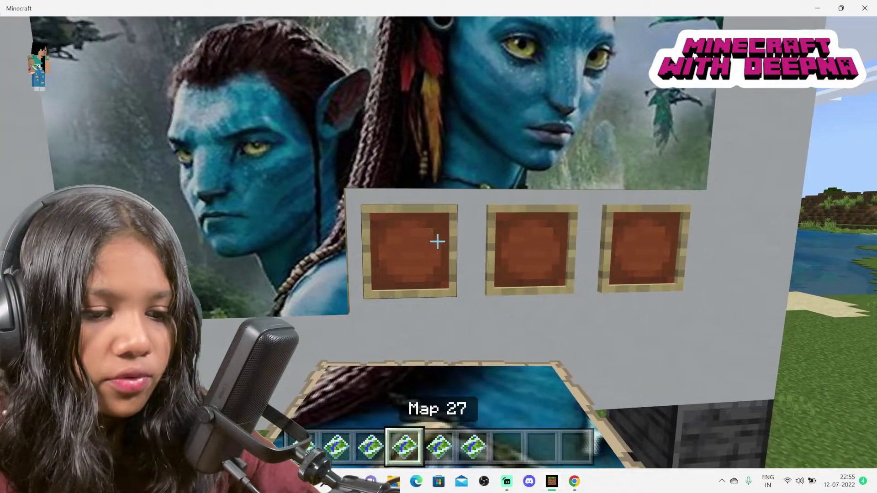
{"action": "right_click", "coordinate": [438, 242]}
{"action": "key", "text": "5"}
{"action": "key", "text": "6"}
{"action": "right_click", "coordinate": [438, 242]}
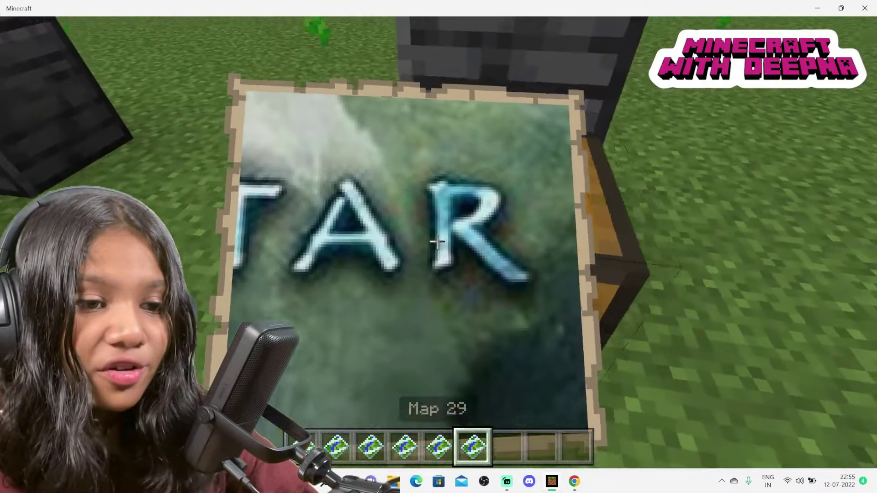
Put the spare map back into the chest.
{"action": "right_click", "coordinate": [438, 241]}
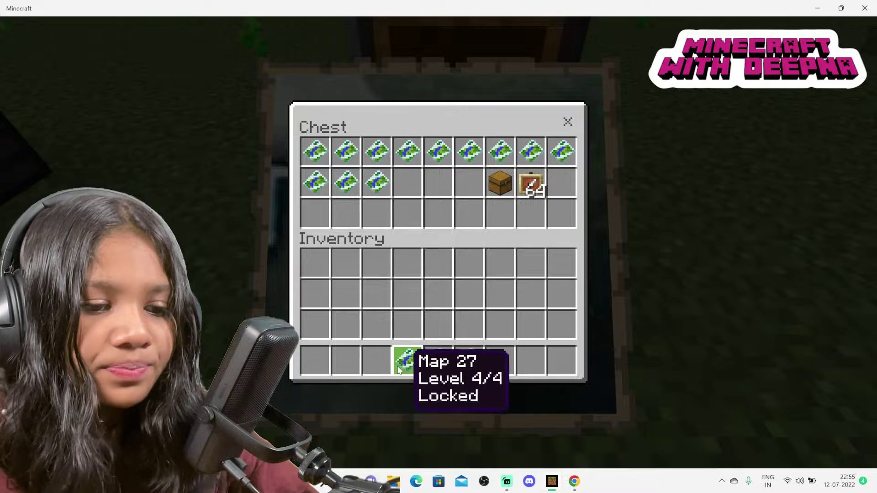
{"action": "left_click", "coordinate": [469, 361], "text": "shift"}
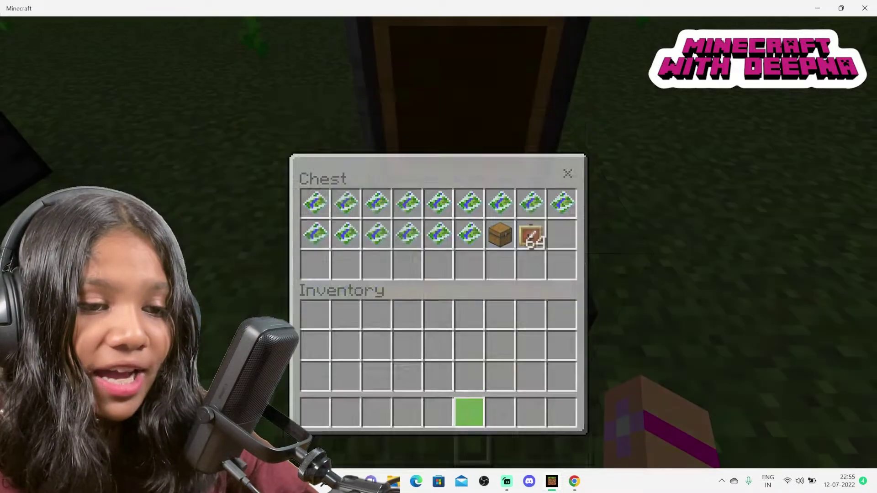
{"action": "key", "text": "Escape"}
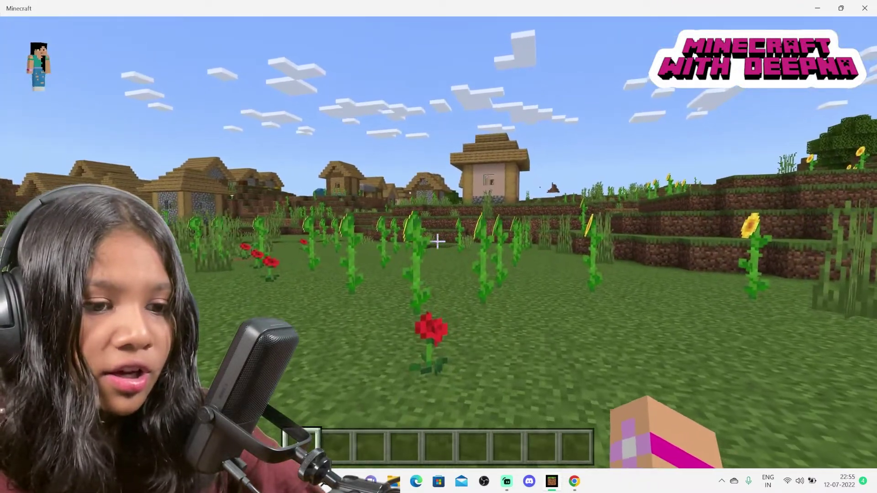
{"action": "key", "text": "F5"}
{"action": "key", "text": "F5"}
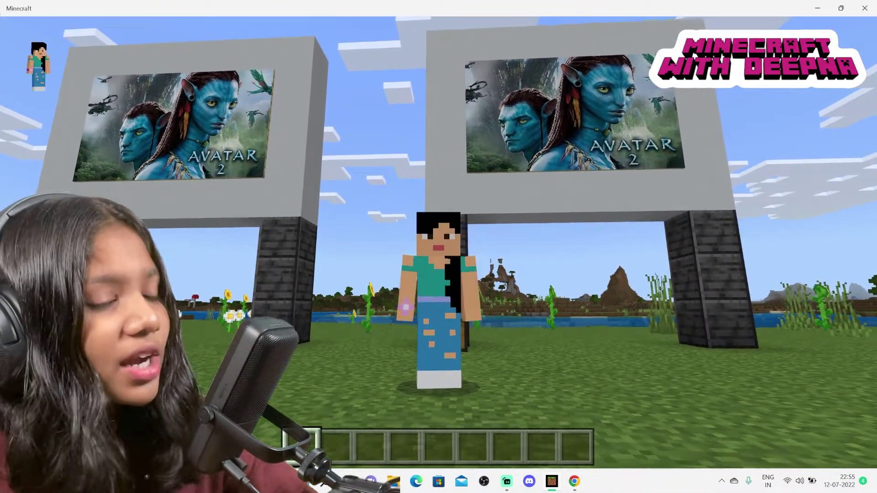
{"action": "key", "text": "s"}
{"action": "key", "text": "s"}
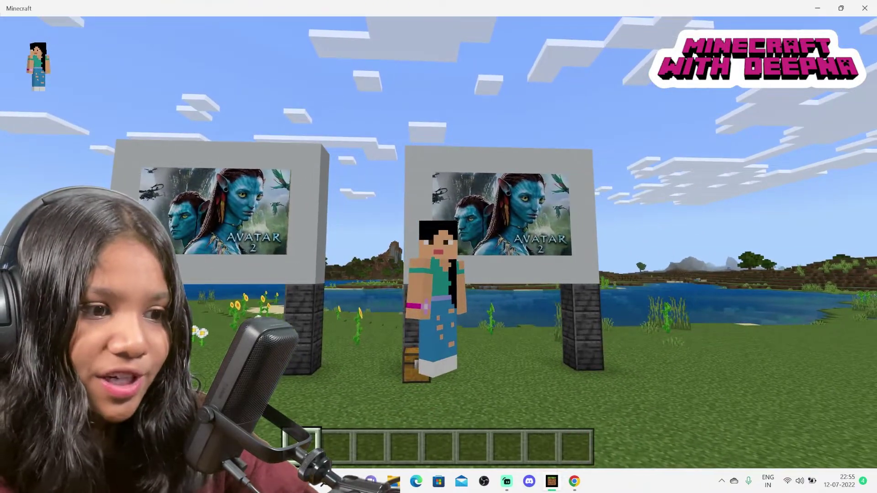
{"action": "key", "text": "d"}
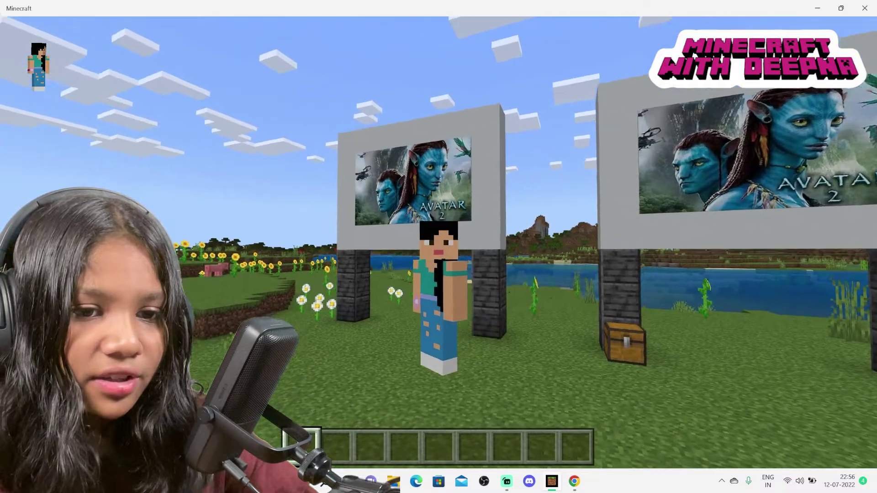
{"action": "key", "text": "d"}
{"action": "key", "text": "s"}
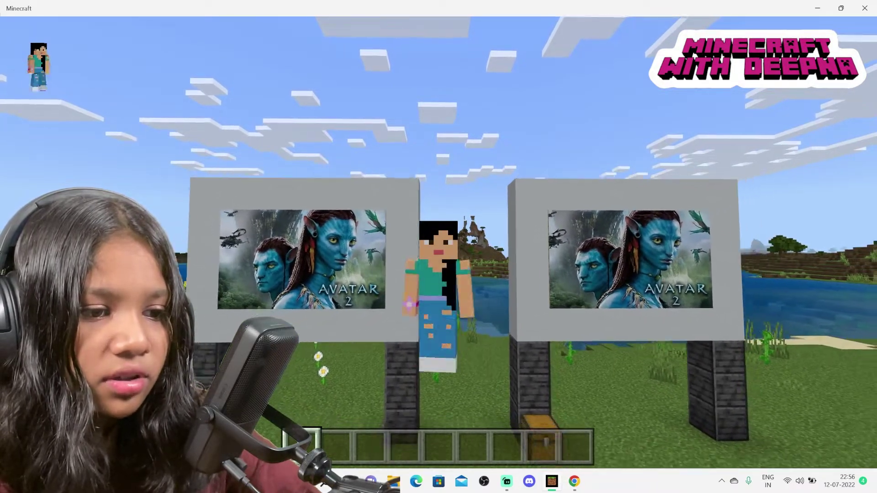
{"action": "key", "text": "F5"}
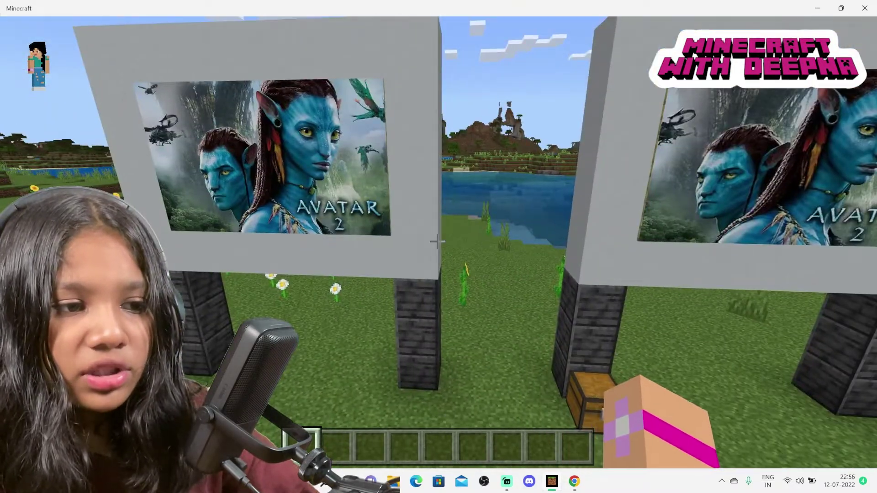
{"action": "key", "text": "w"}
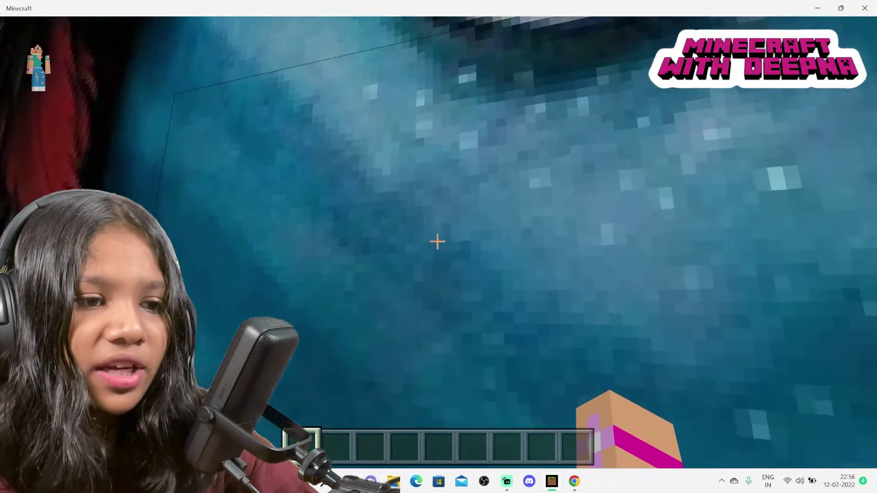
{"action": "key", "text": "w"}
{"action": "key", "text": "s"}
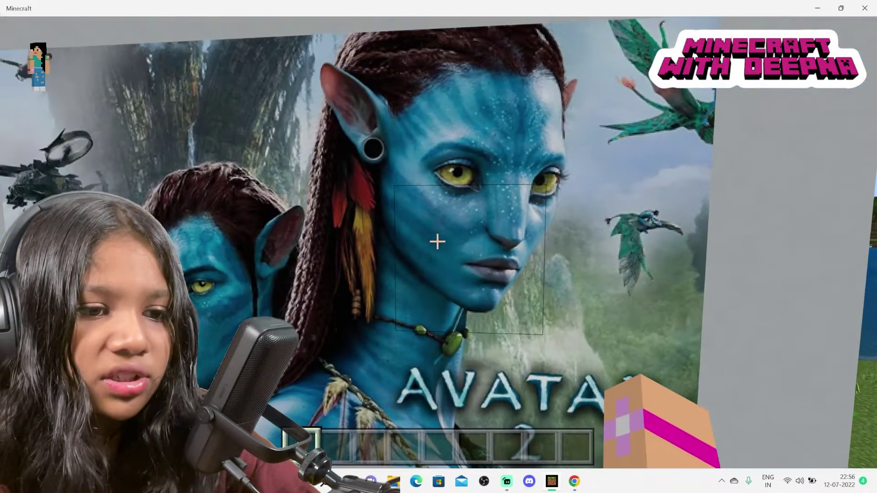
{"action": "key", "text": "s"}
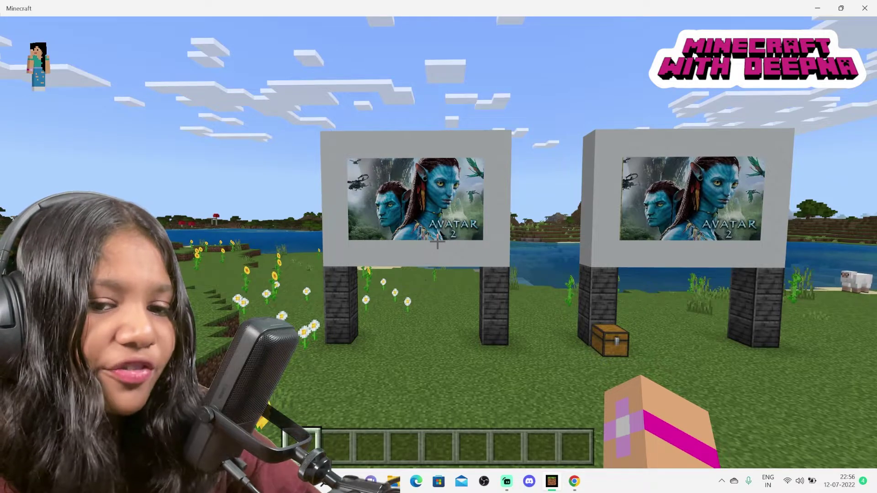
{"action": "key", "text": "w"}
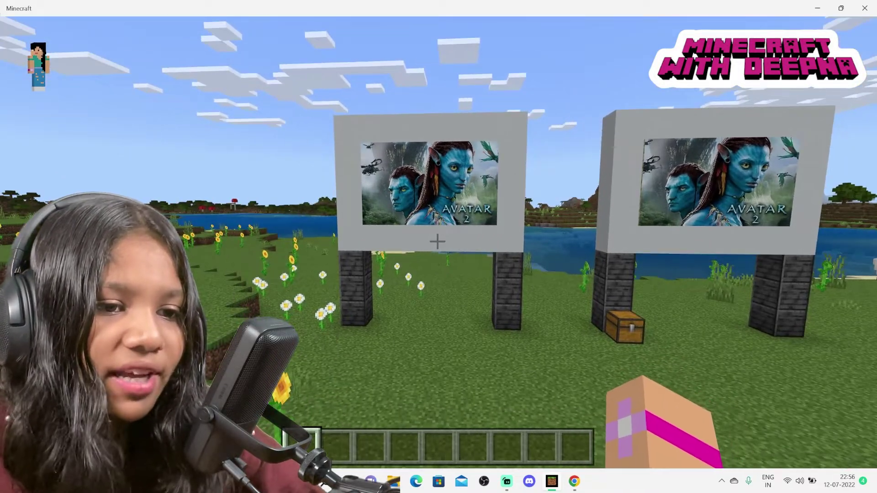
{"action": "key", "text": "w"}
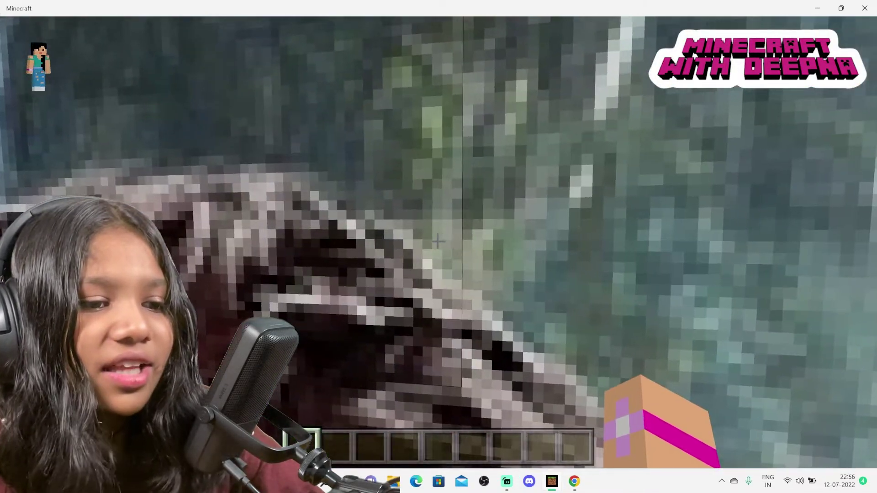
{"action": "key", "text": "s"}
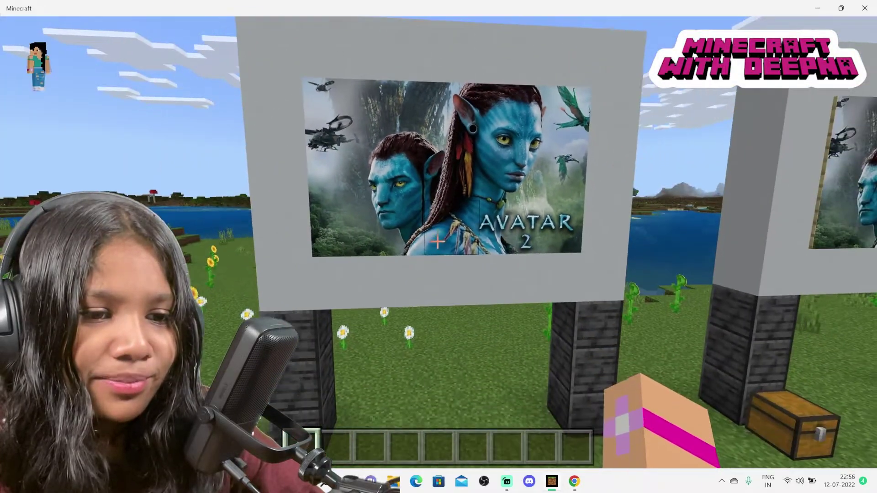
{"action": "key", "text": "w"}
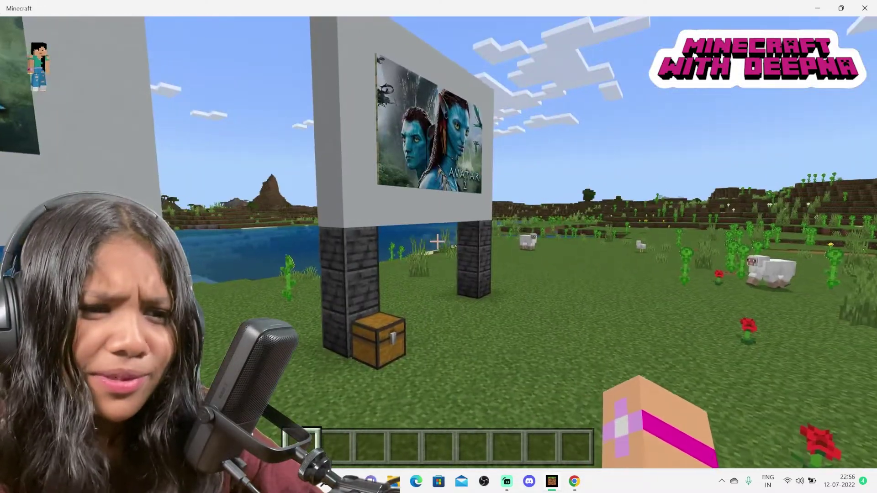
{"action": "key", "text": "w"}
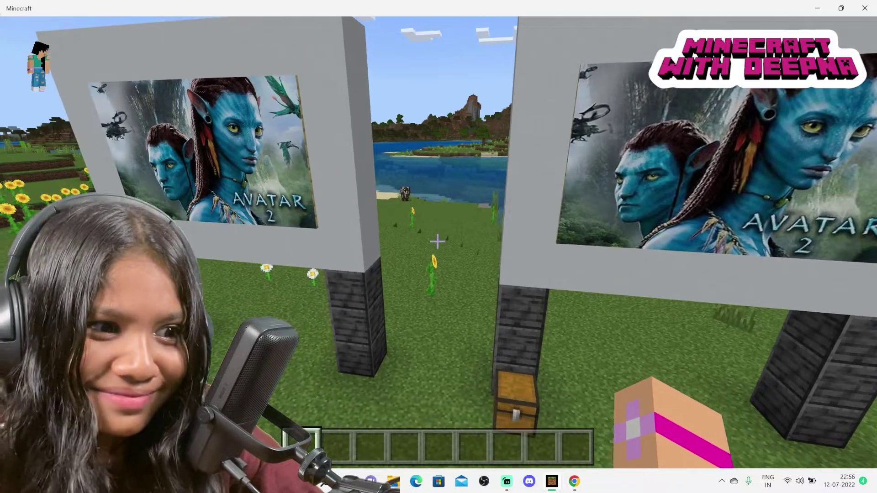
{"action": "key", "text": "w"}
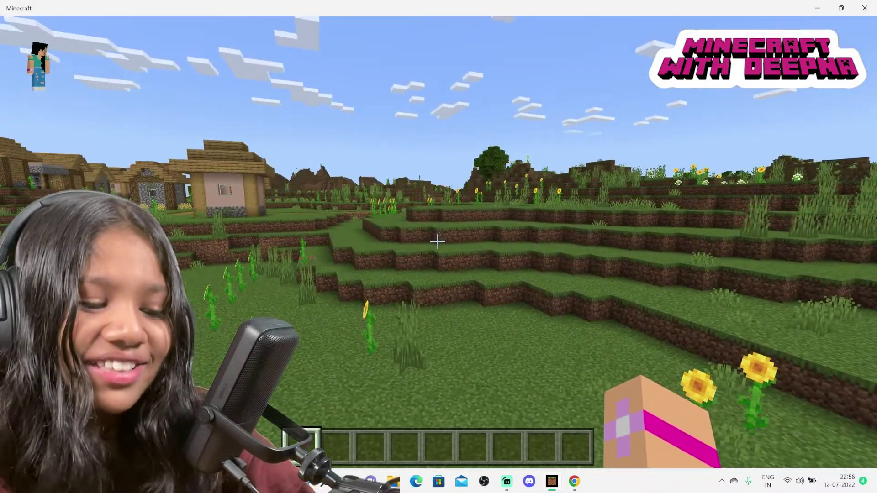
Show the player in third-person view between the two billboards, with the HUD hidden.
{"action": "key", "text": "F5"}
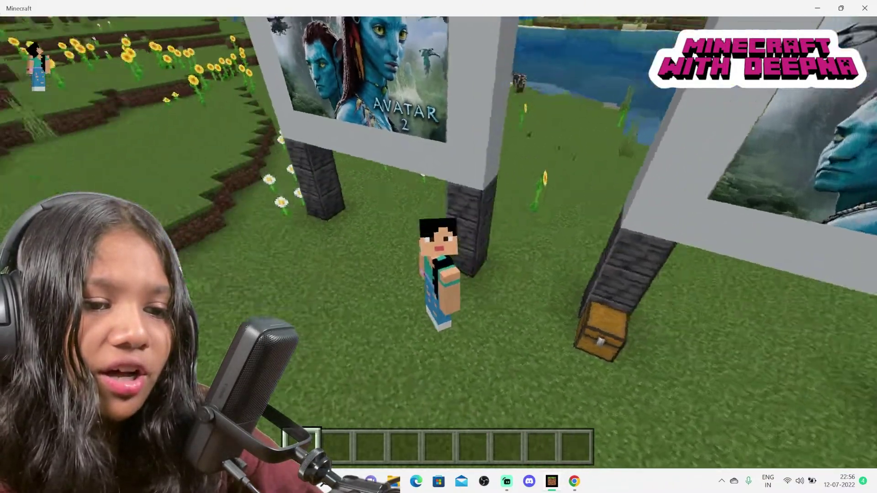
{"action": "key", "text": "w"}
{"action": "key", "text": "w"}
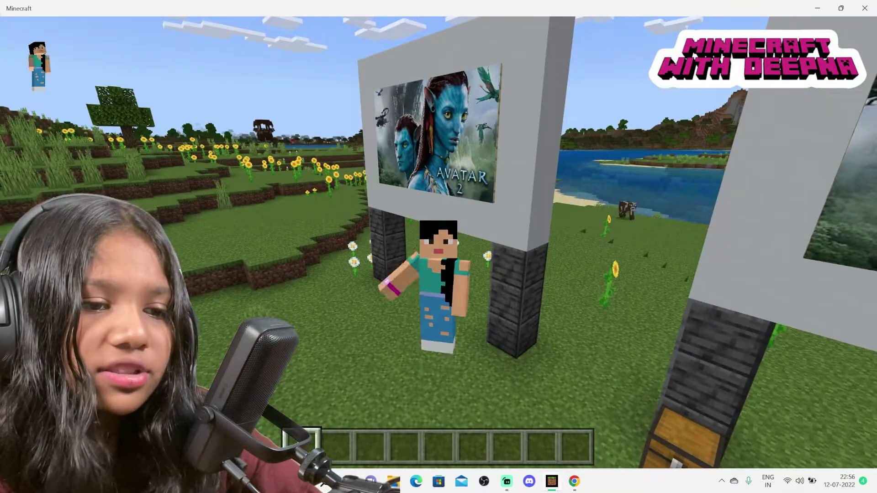
{"action": "key", "text": "a"}
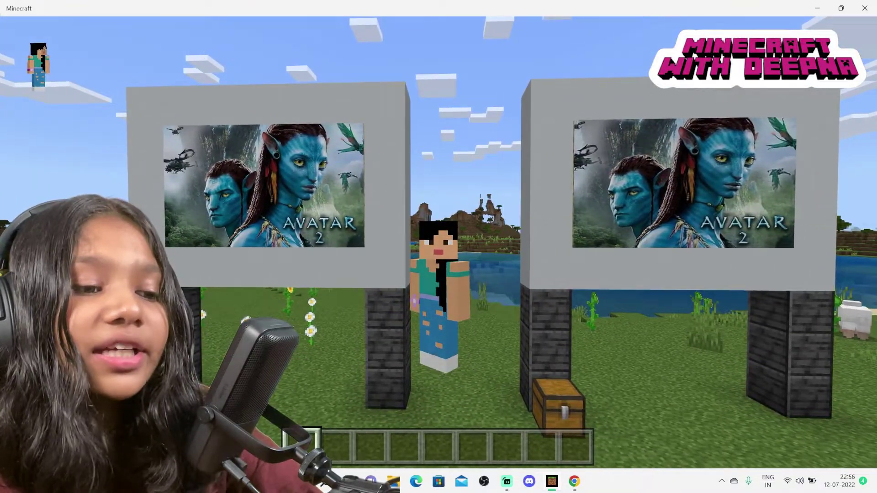
{"action": "key", "text": "d"}
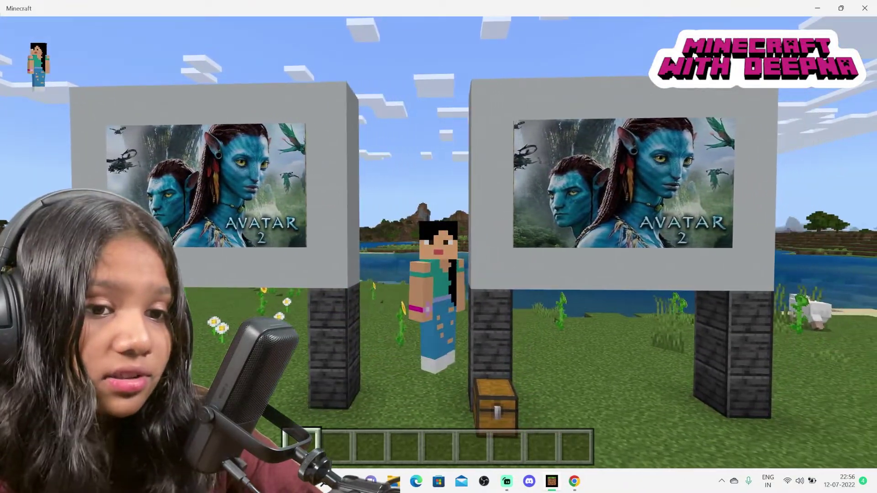
{"action": "key", "text": "F1"}
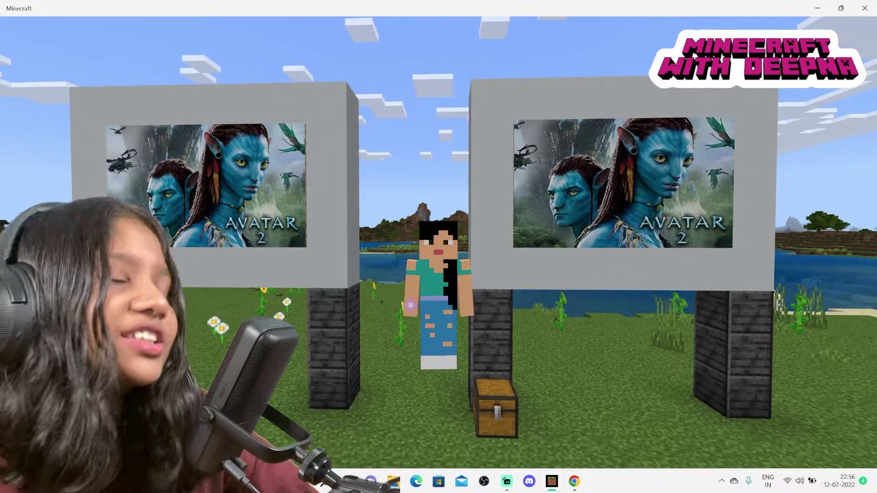